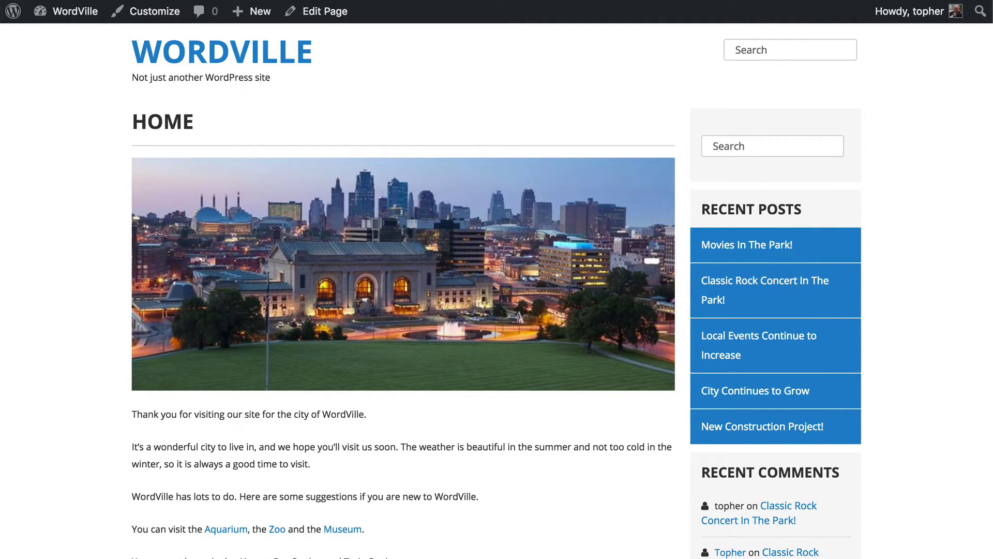
Switch from the WordVille front-end home page to the WordPress admin Dashboard.
key(ctrl+Tab)
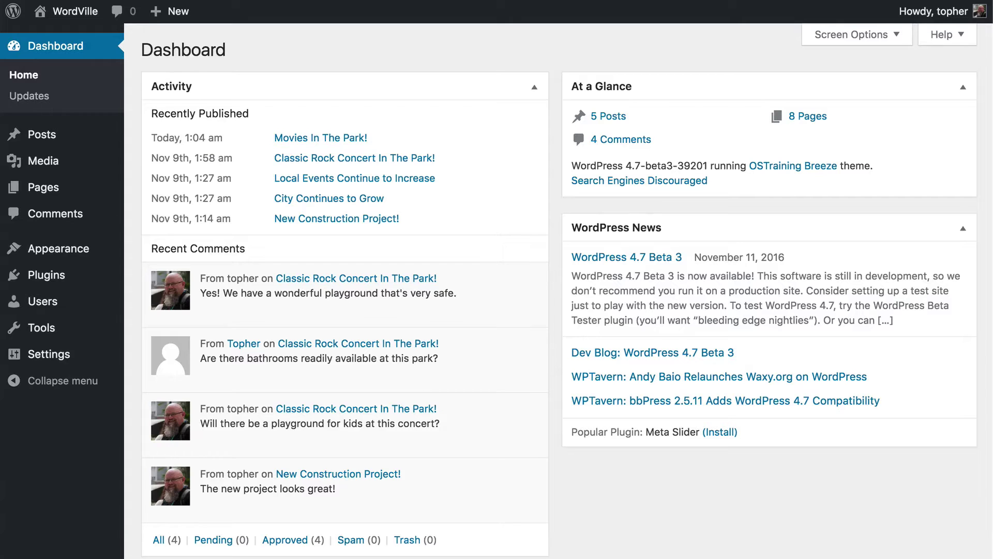
On the Add Plugins page, search for 'ninjaforms' to find the Ninja Forms plugin.
mouse_move(54, 280)
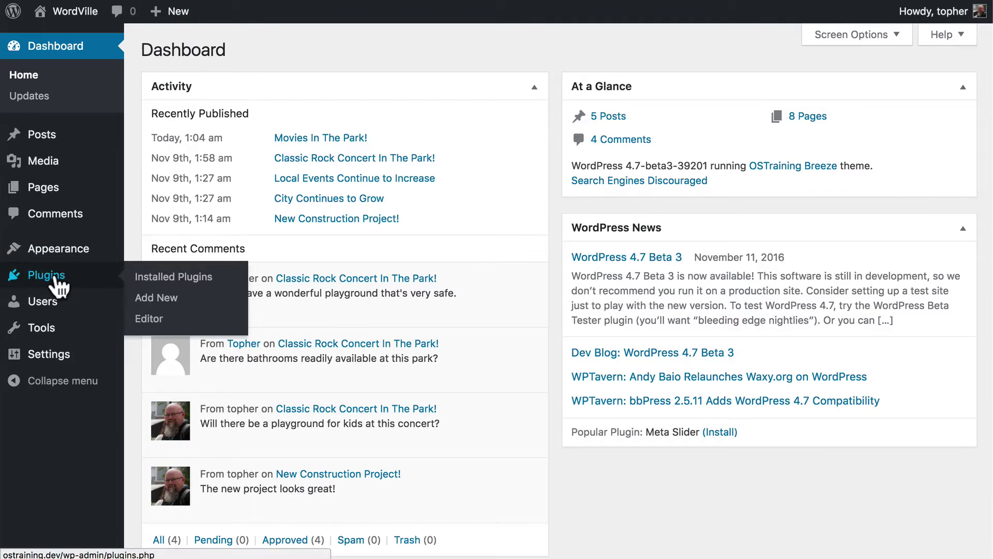
click(153, 301)
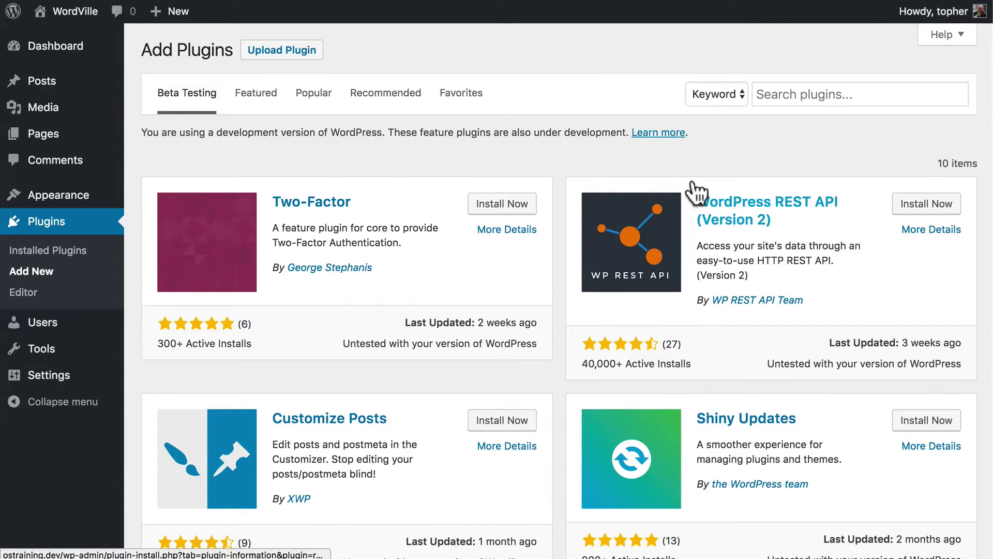
click(848, 96)
text(ninjaforms)
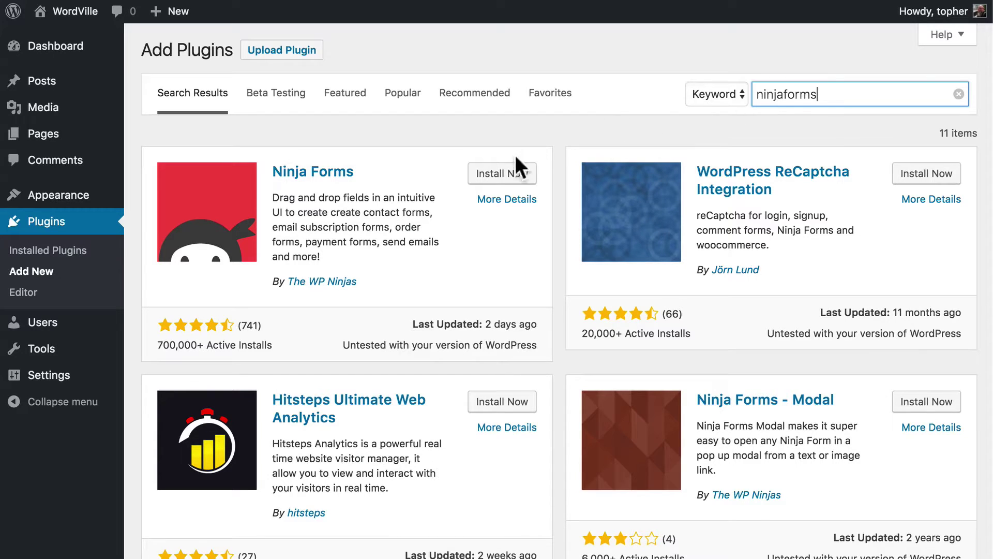
Install and activate Ninja Forms 3.0.15, then accept its usage-data opt-in.
click(510, 174)
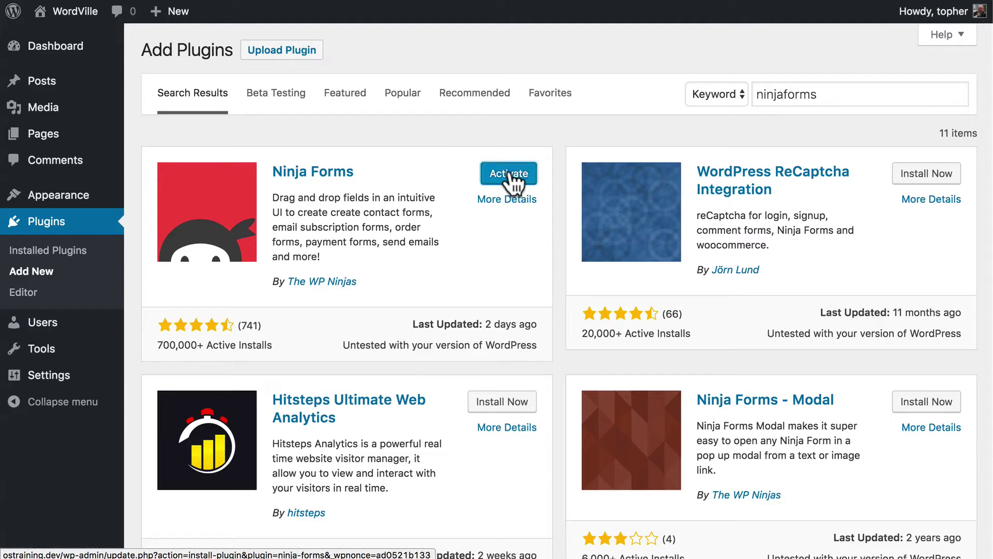
click(510, 175)
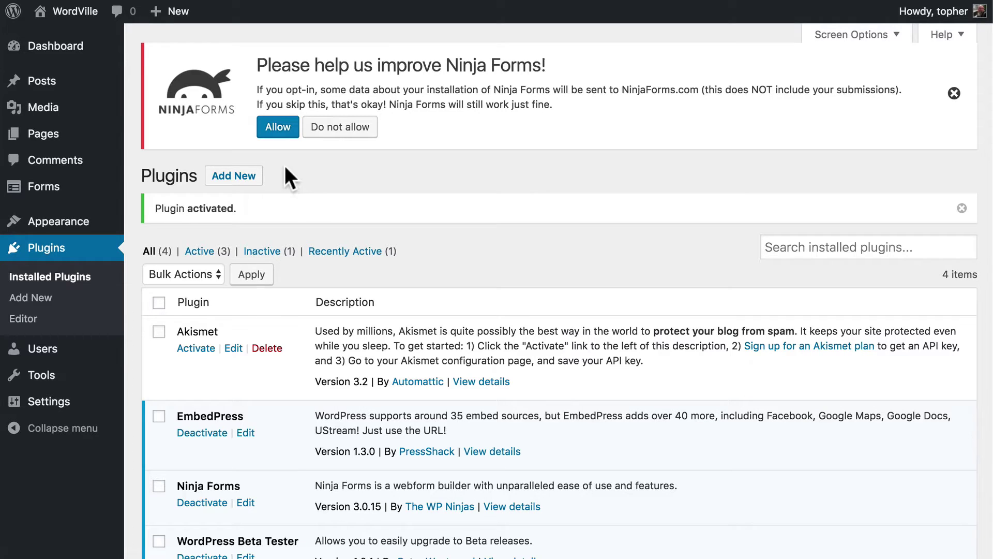
click(278, 130)
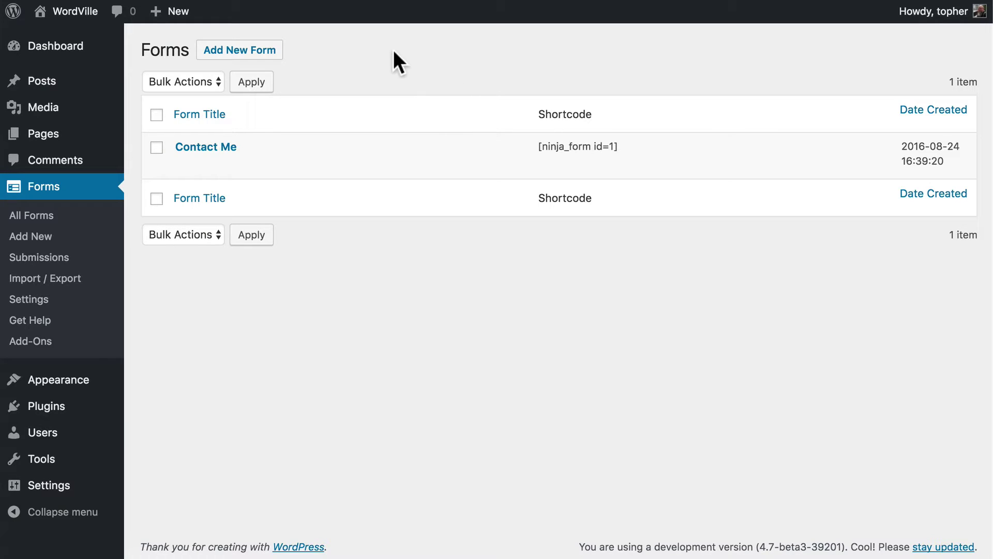
Edit the default Contact Me form, with Name, Email, Message and Submit fields.
mouse_move(248, 171)
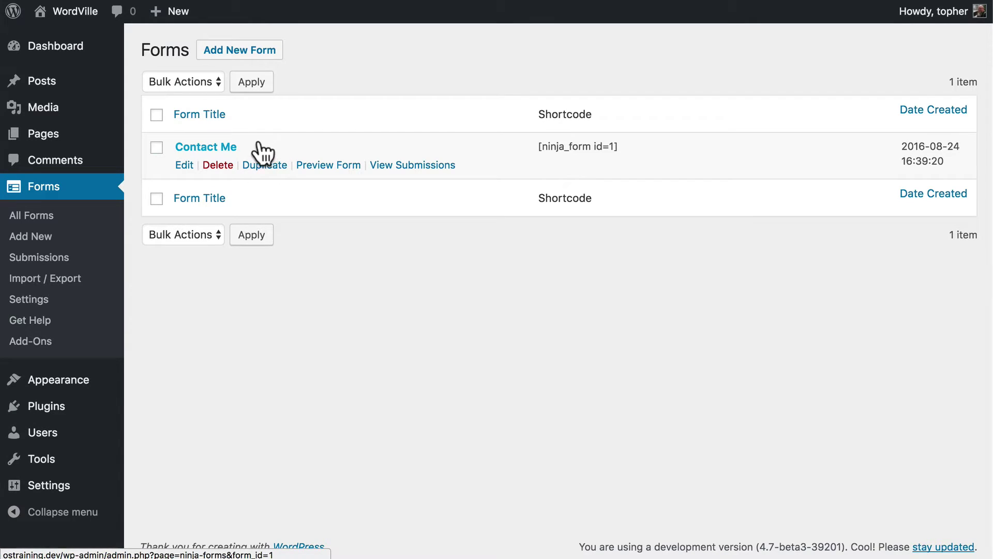
click(185, 165)
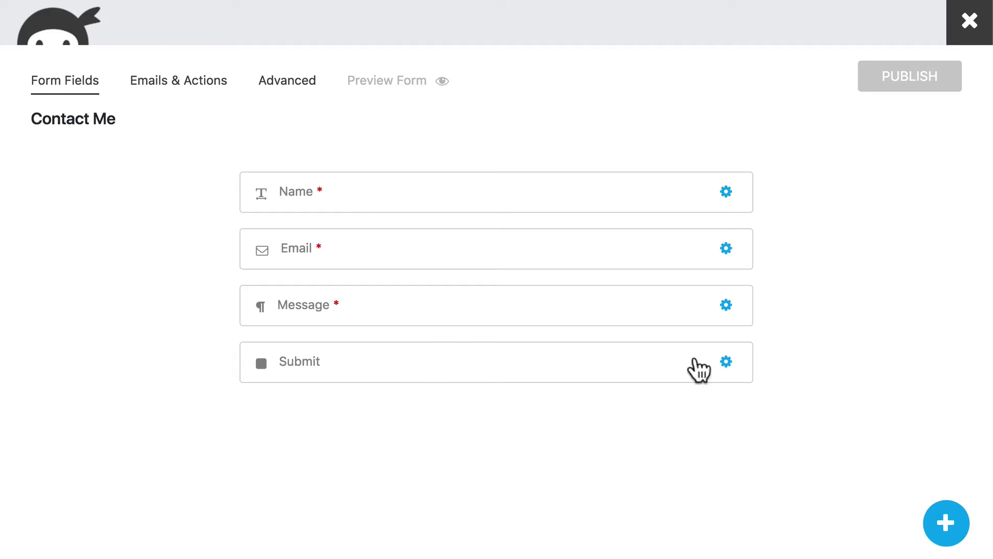
Add a Phone field from User Information Fields and drag it above Message.
click(944, 527)
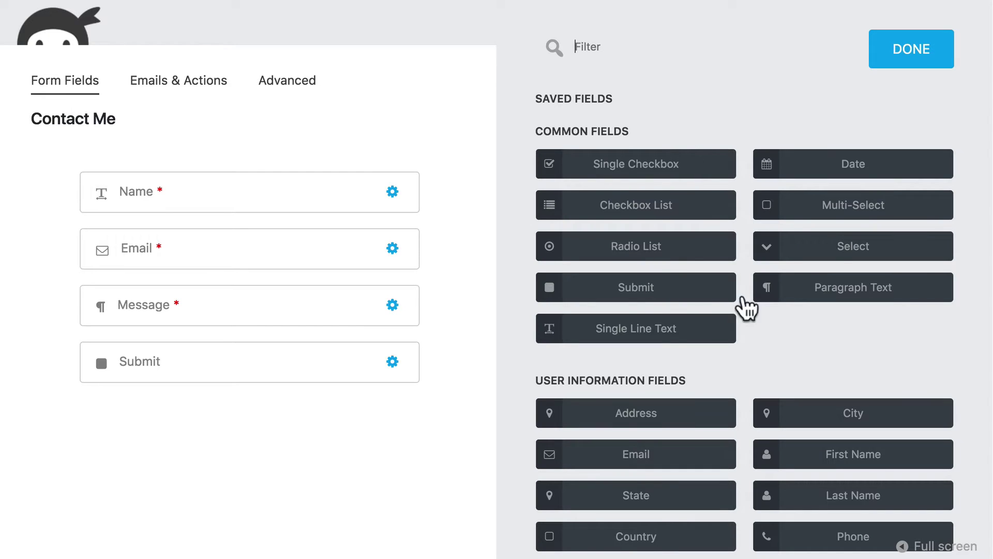
scroll(742, 295, down, 3)
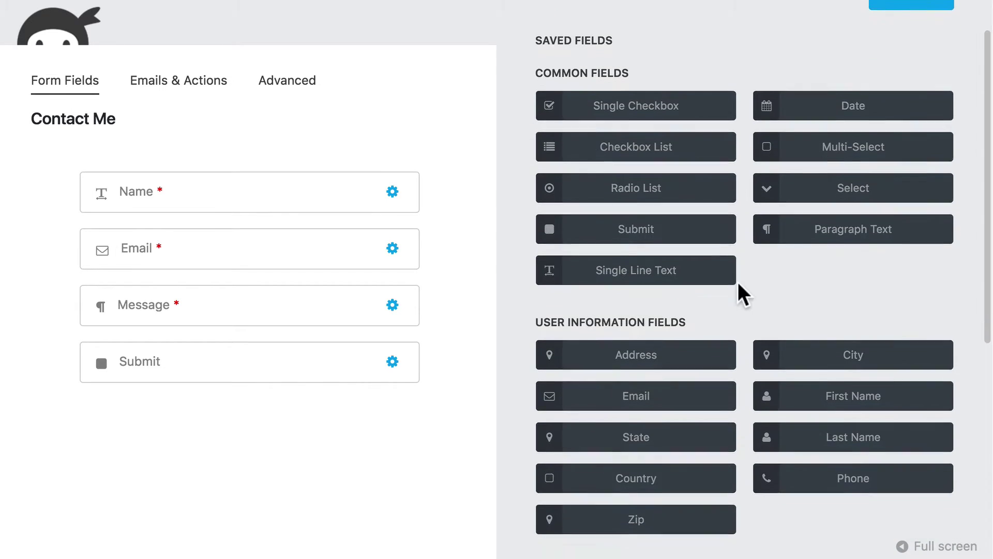
scroll(738, 289, down, 3)
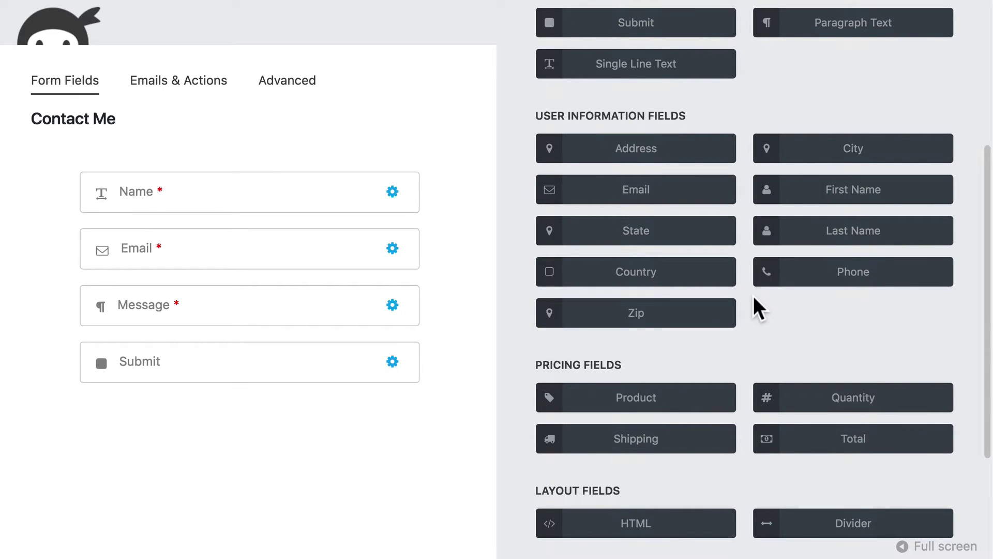
click(856, 279)
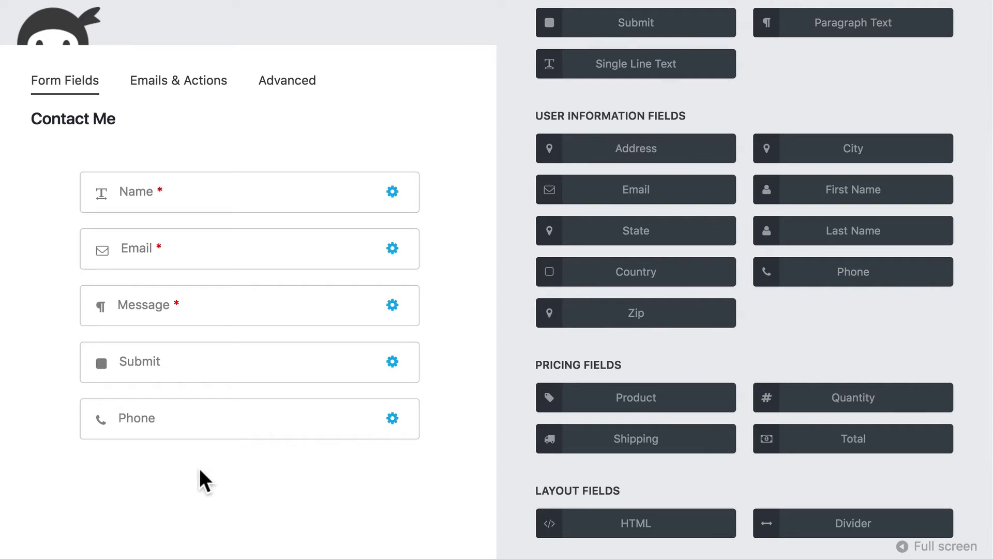
drag(189, 428, 189, 294)
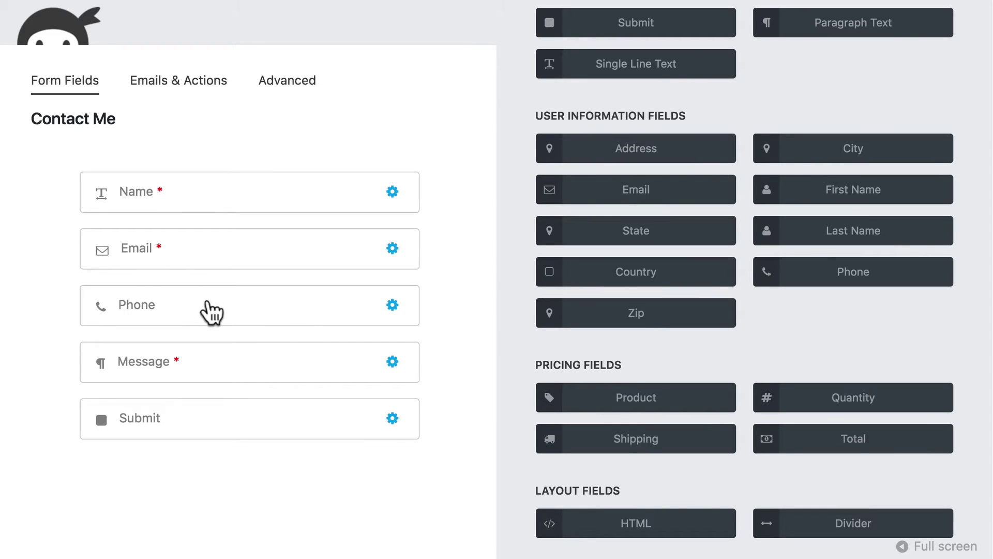
mouse_move(397, 315)
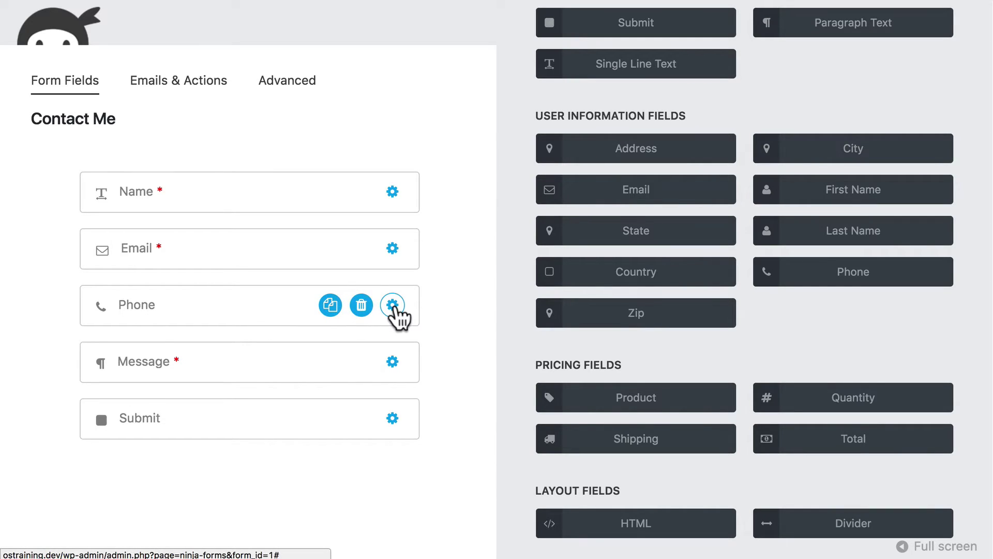
Review the Phone field's label, label position and Restrictions settings without changing them.
click(393, 306)
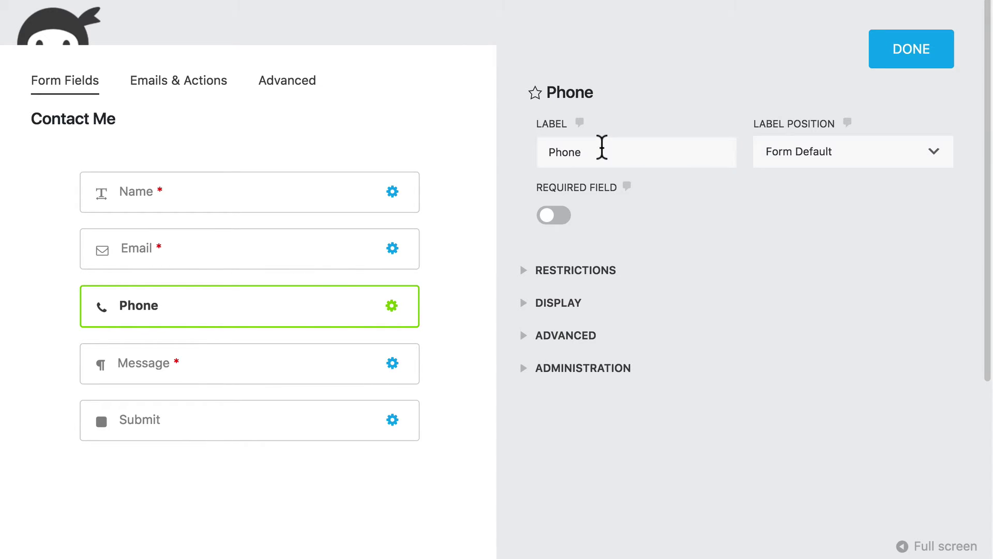
click(602, 148)
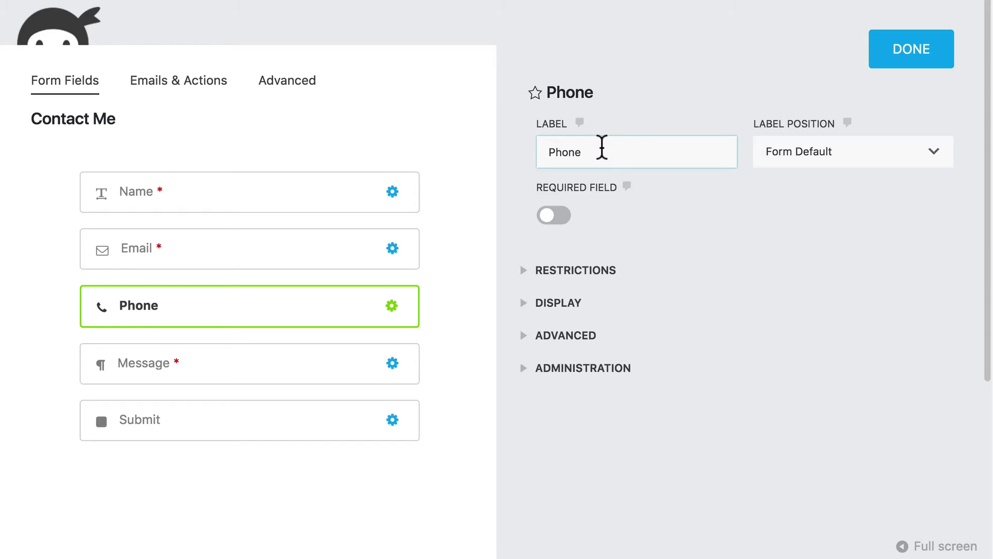
click(810, 149)
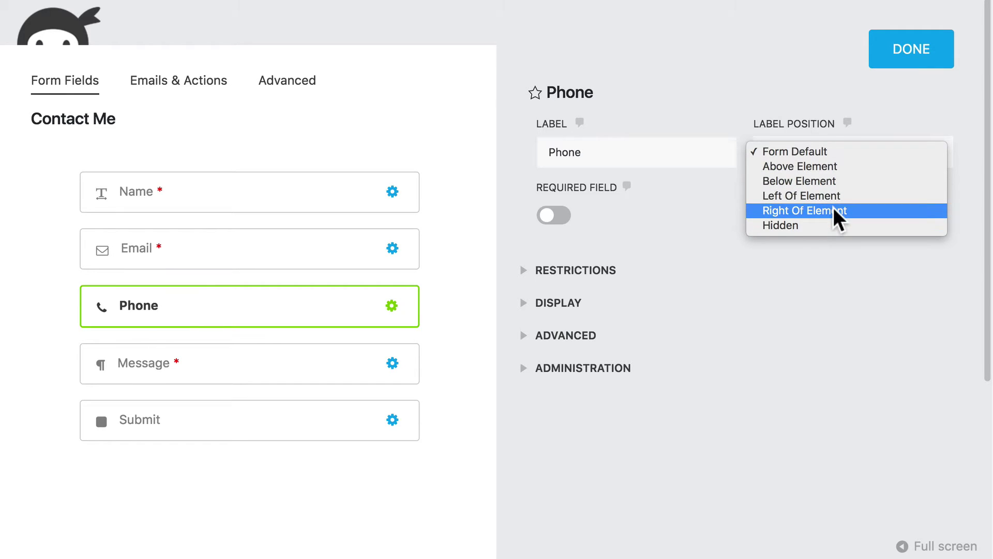
click(589, 271)
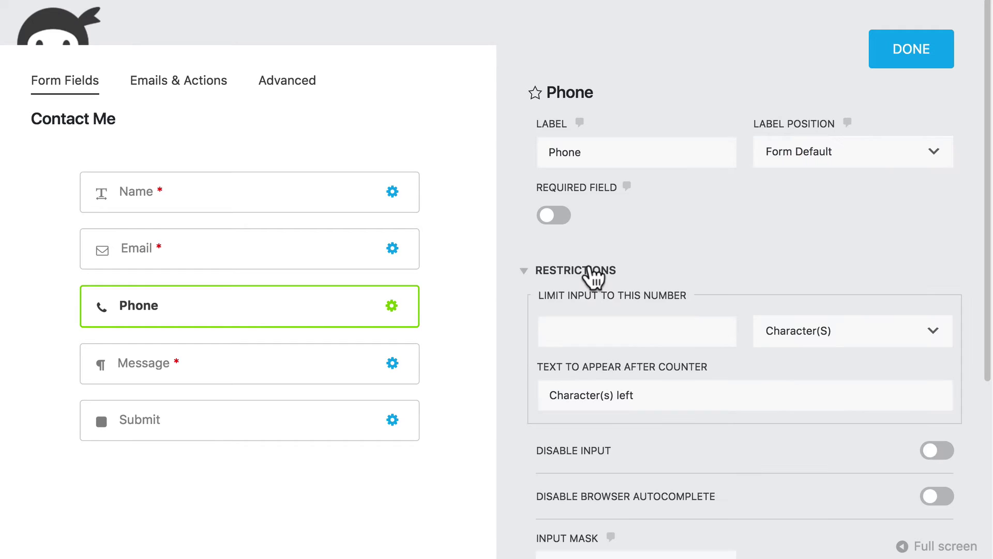
scroll(655, 225, down, 5)
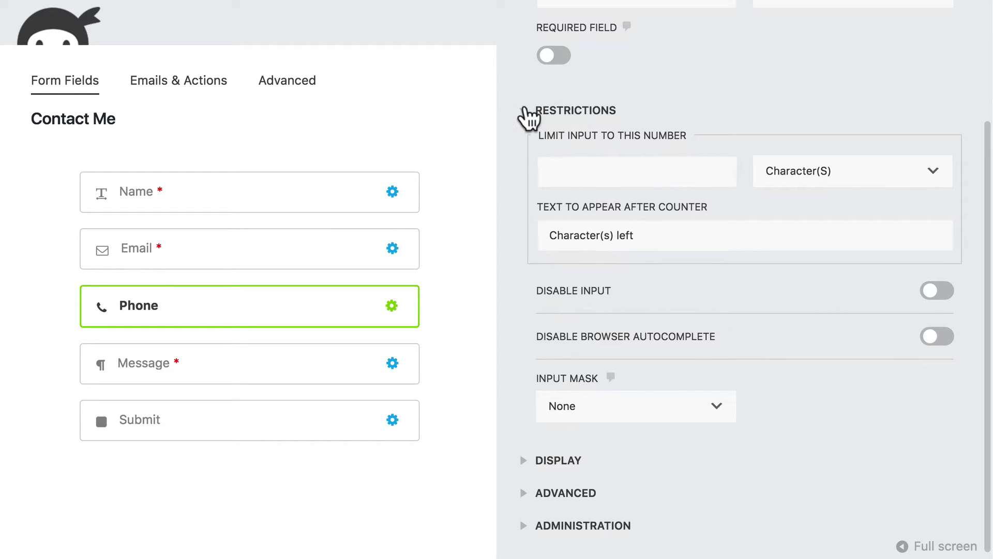
Check the Display, Advanced and Administration options, keeping key 'phone', then close the settings.
click(525, 110)
click(559, 141)
scroll(716, 158, down, 3)
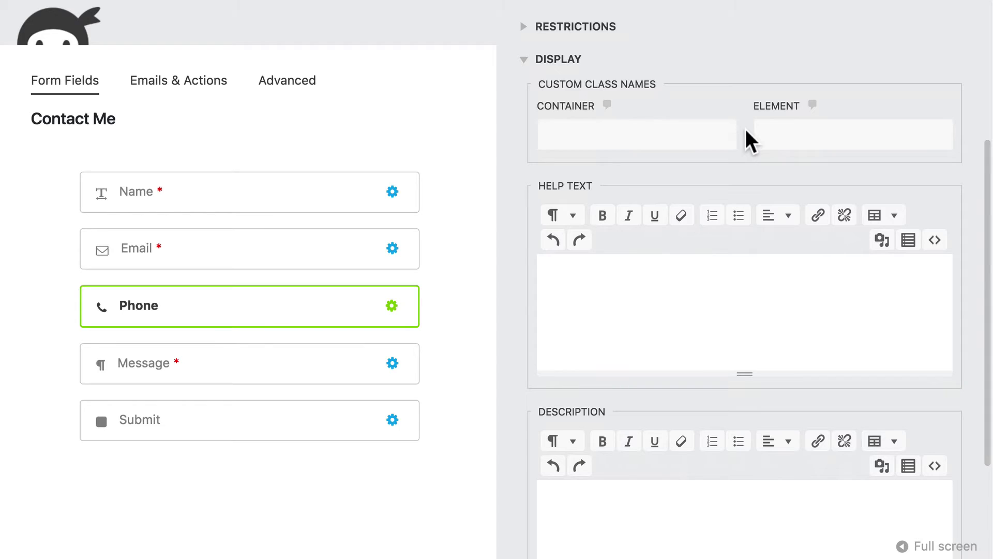
scroll(746, 128, down, 3)
scroll(746, 129, up, 5)
click(558, 93)
click(524, 128)
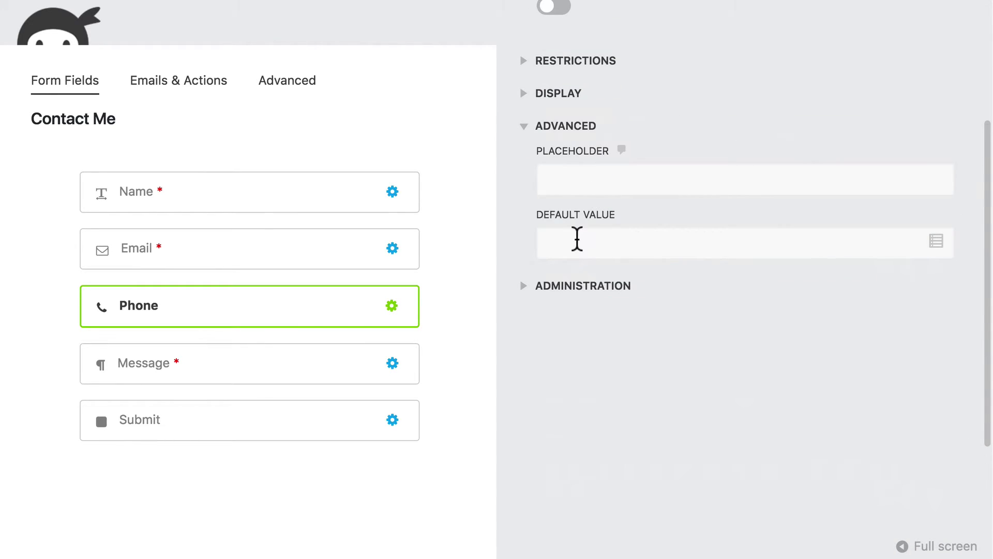
click(523, 127)
click(523, 158)
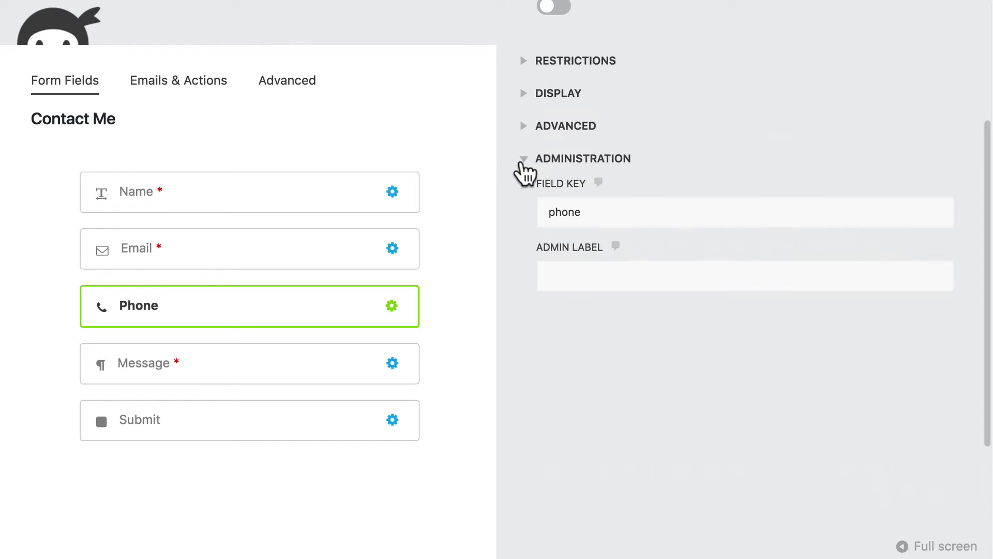
click(639, 214)
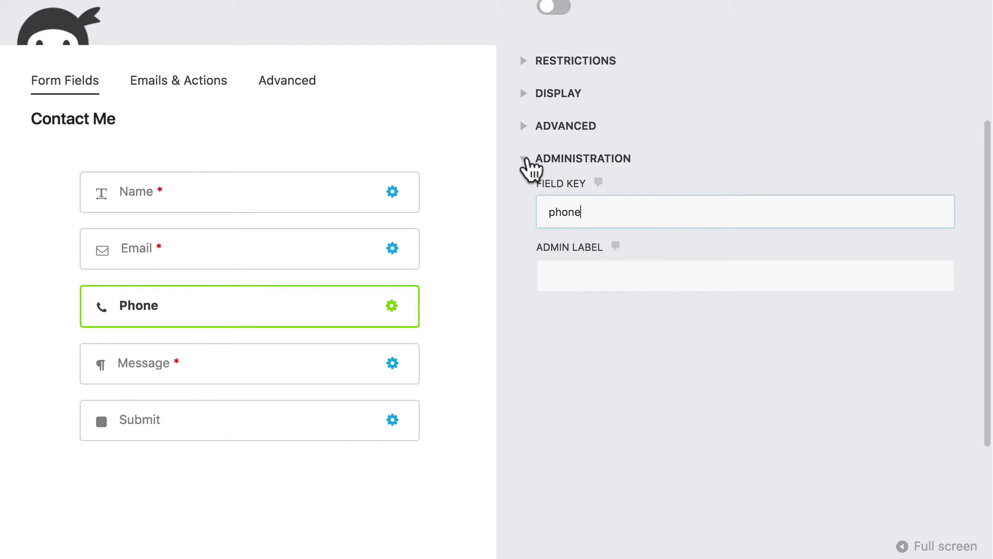
click(526, 160)
scroll(638, 124, up, 5)
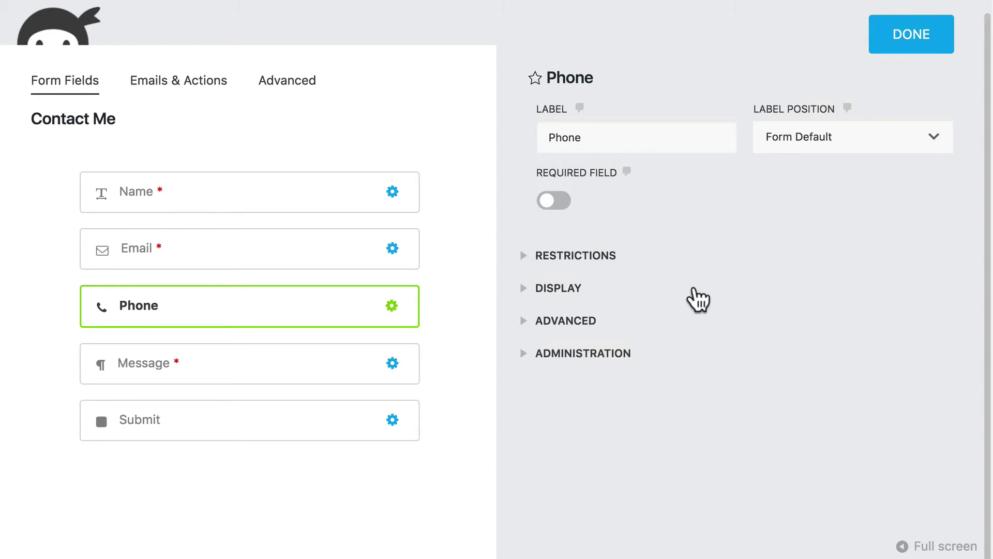
click(910, 38)
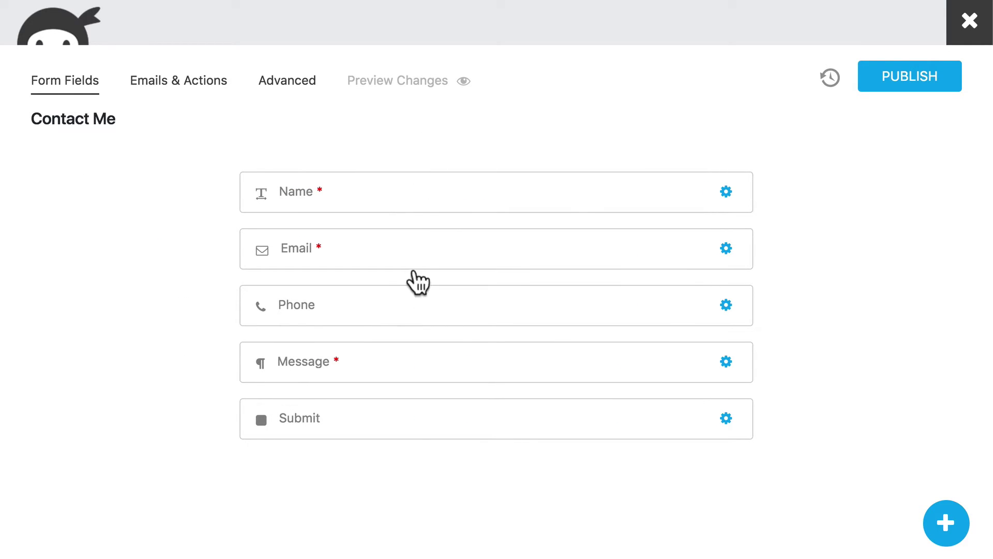
Open the Emails & Actions list and inspect the Save to Database action's settings.
click(191, 93)
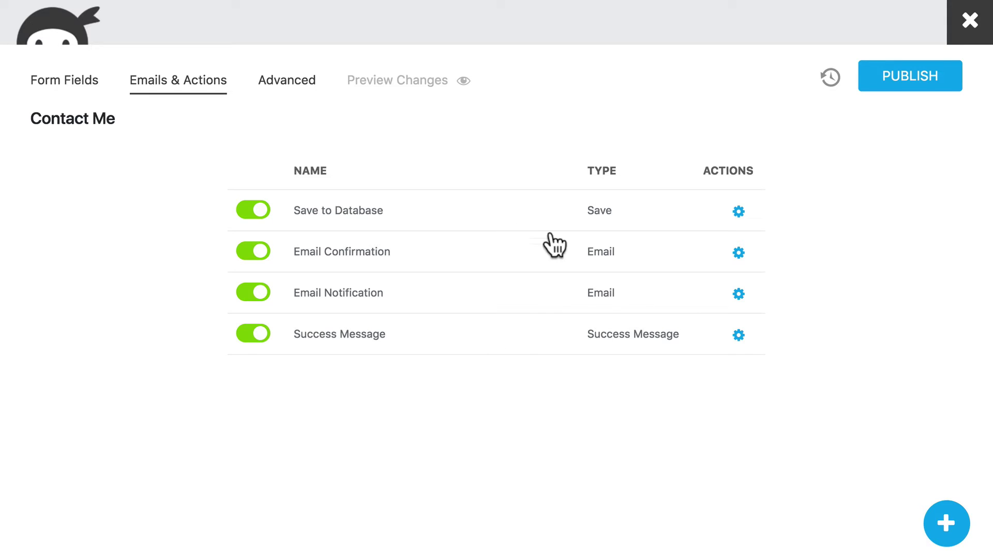
click(738, 211)
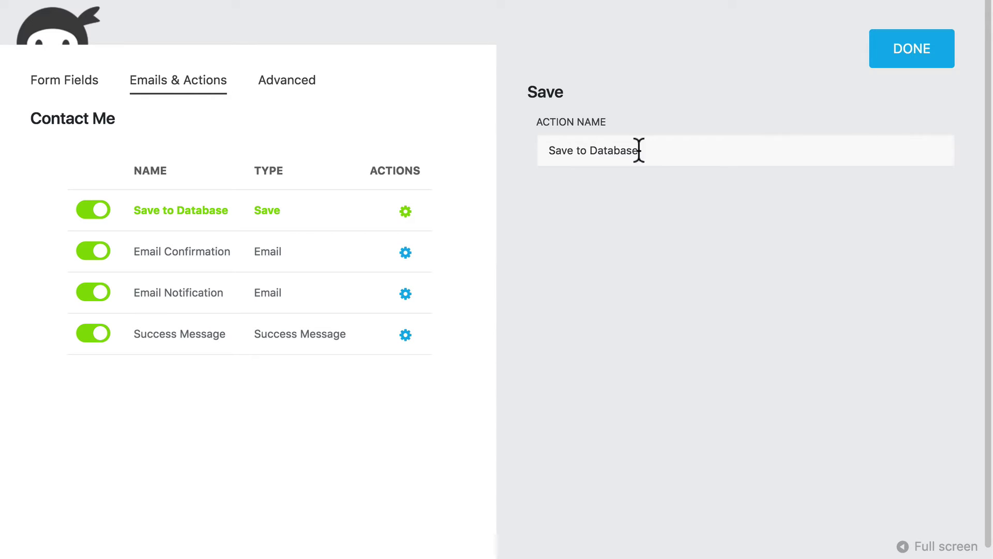
click(902, 57)
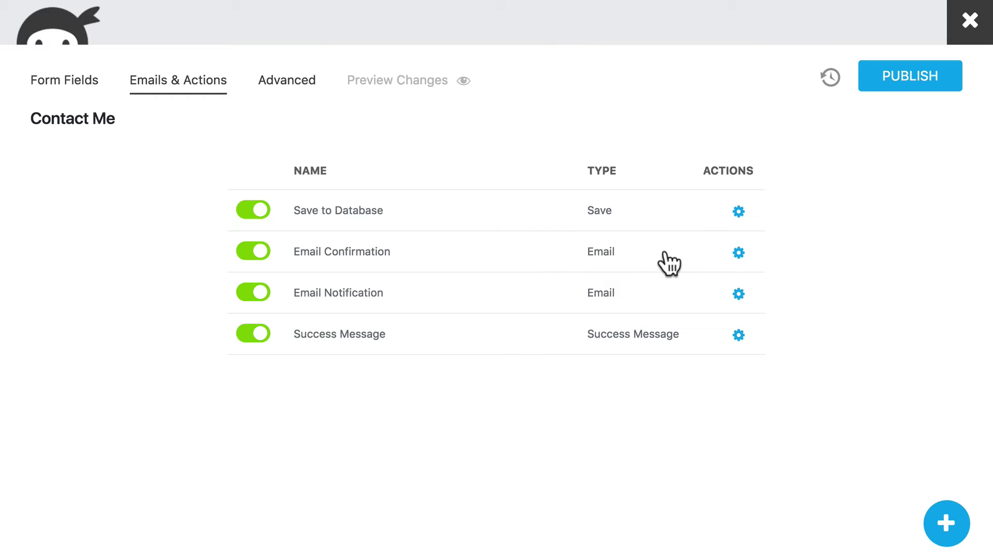
mouse_move(742, 255)
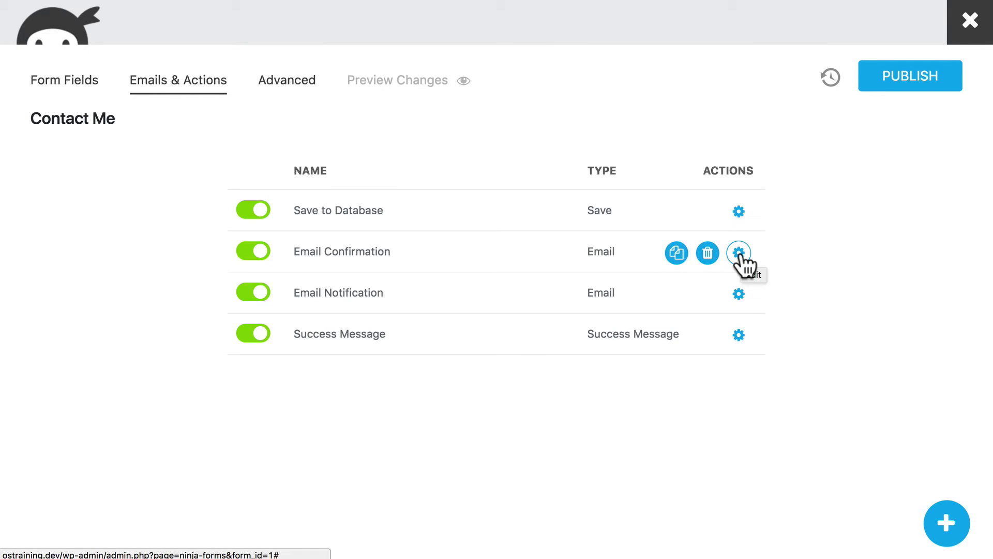
Change the Email Confirmation subject to 'WordVille Form Confirmation'.
click(739, 253)
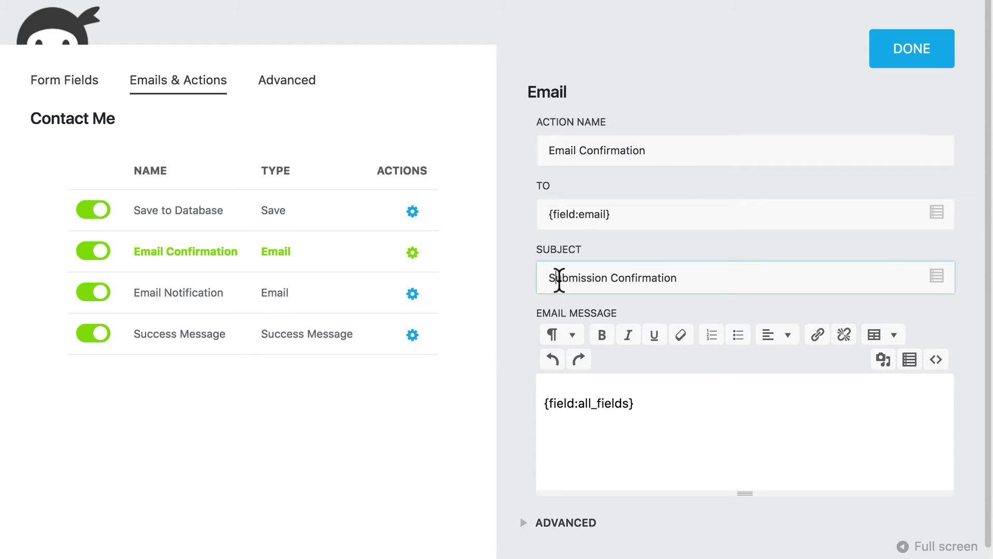
double_click(548, 278)
text(WordVie)
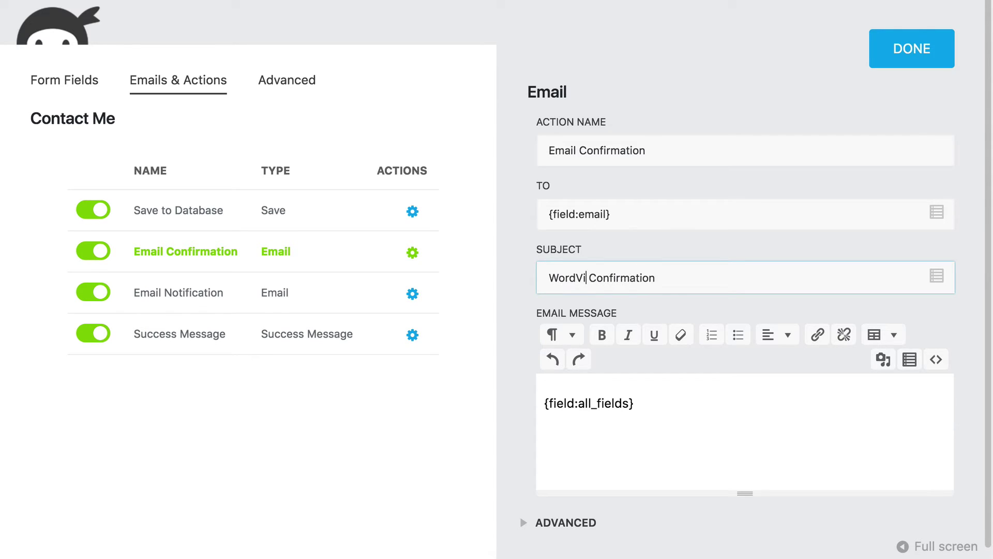
text(lle Form)
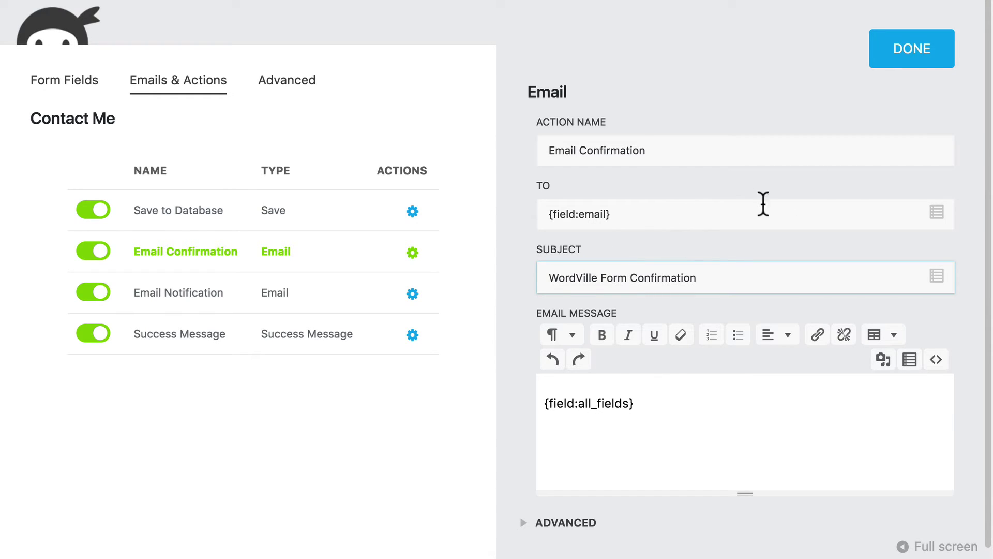
Browse the recipient merge tags, keeping TO as {field:email}, and close the action.
click(938, 213)
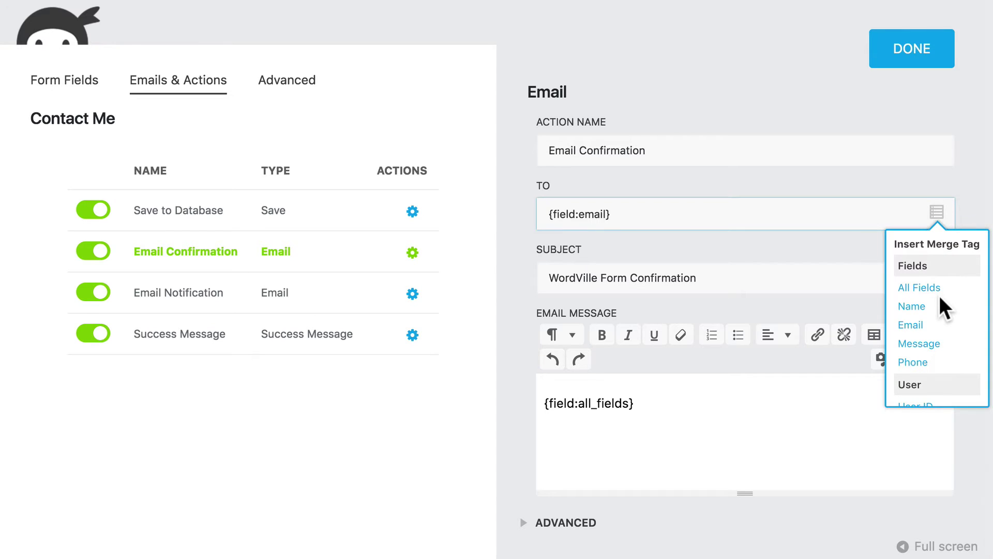
scroll(941, 299, down, 3)
scroll(940, 299, down, 5)
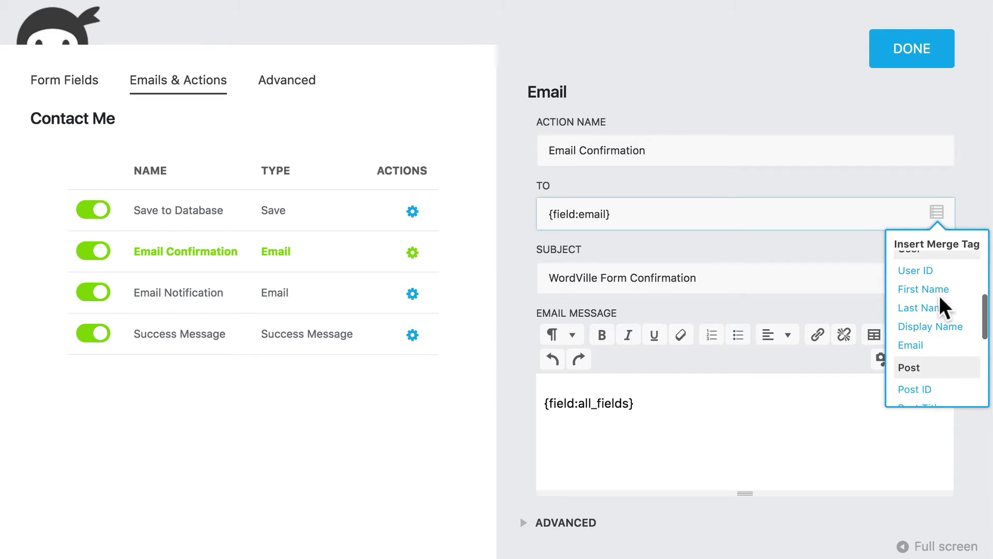
scroll(940, 299, down, 6)
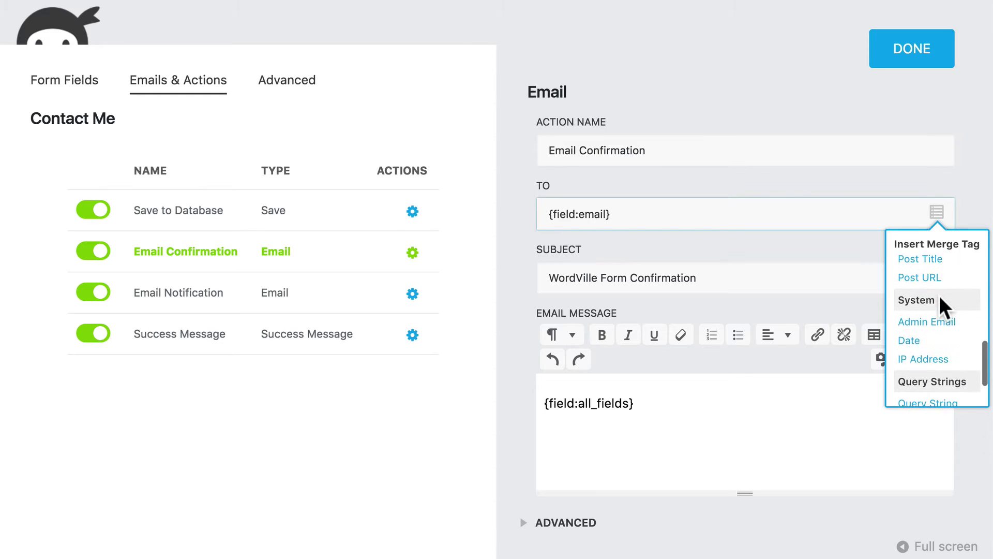
scroll(943, 310, up, 12)
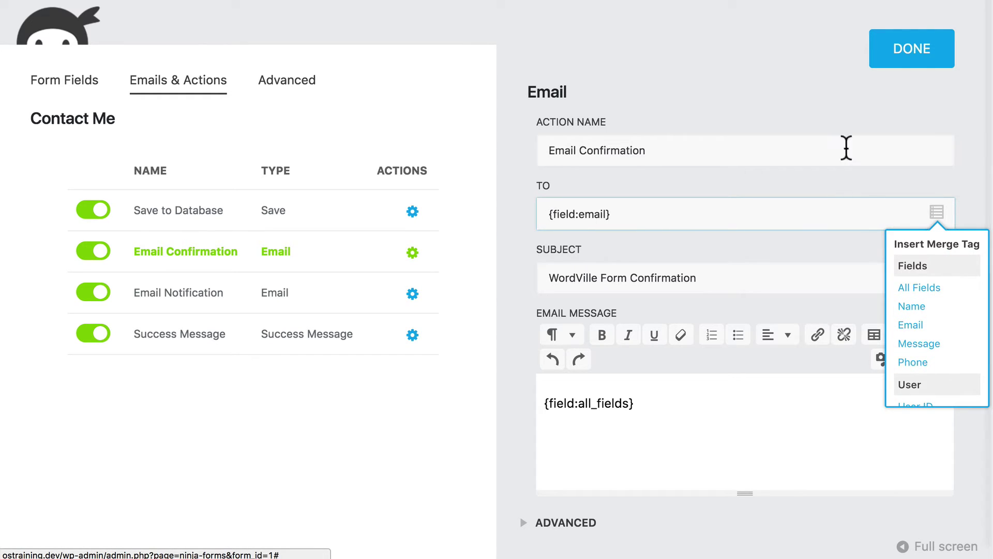
click(773, 168)
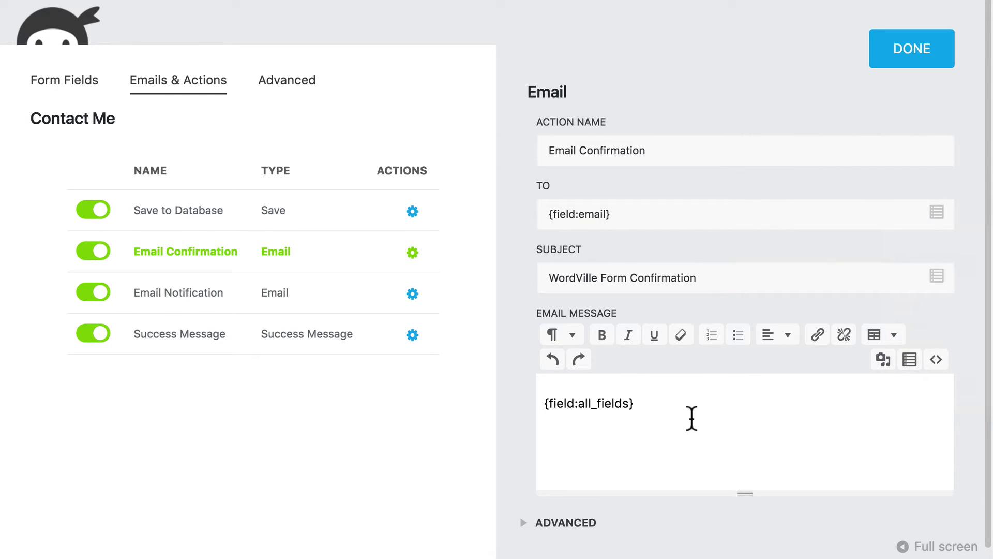
click(899, 58)
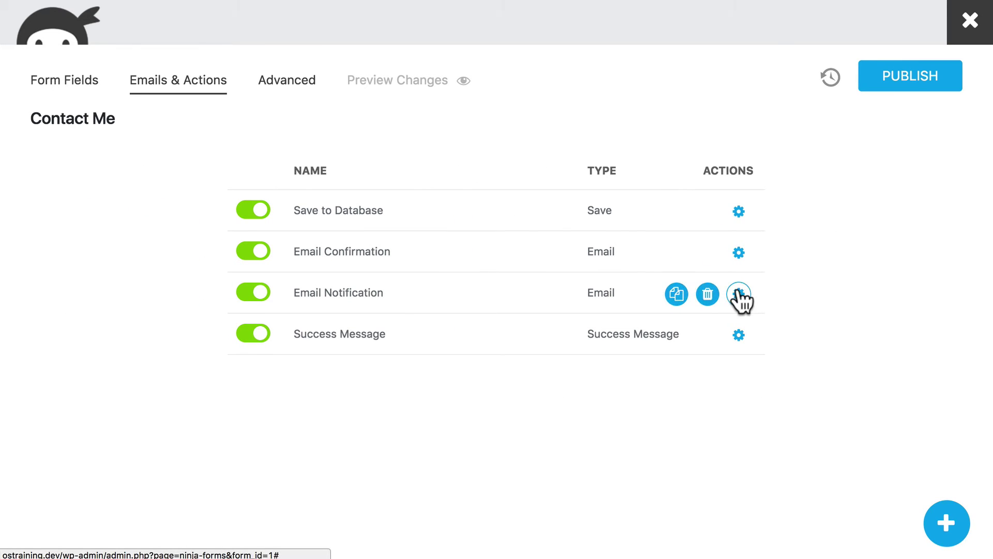
click(739, 293)
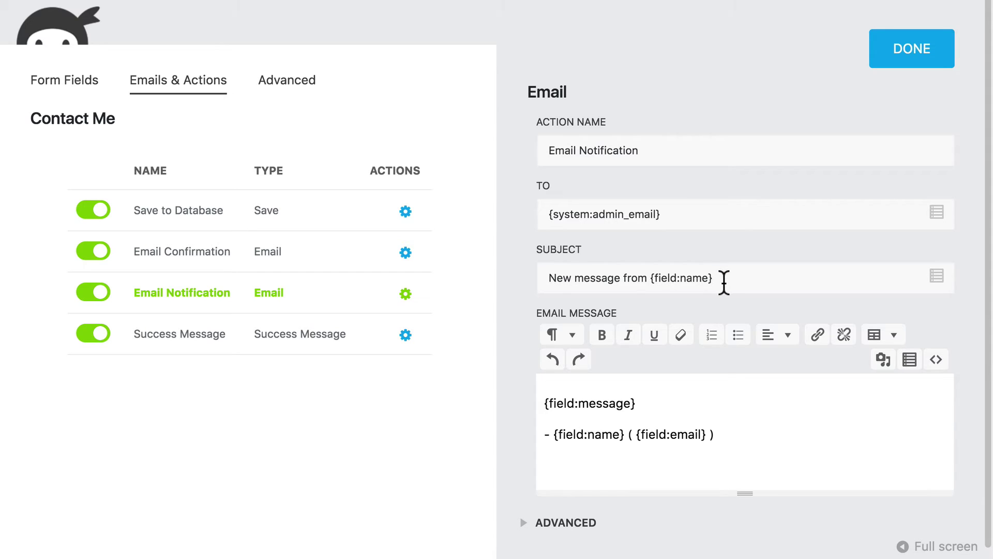
scroll(727, 406, down, 1)
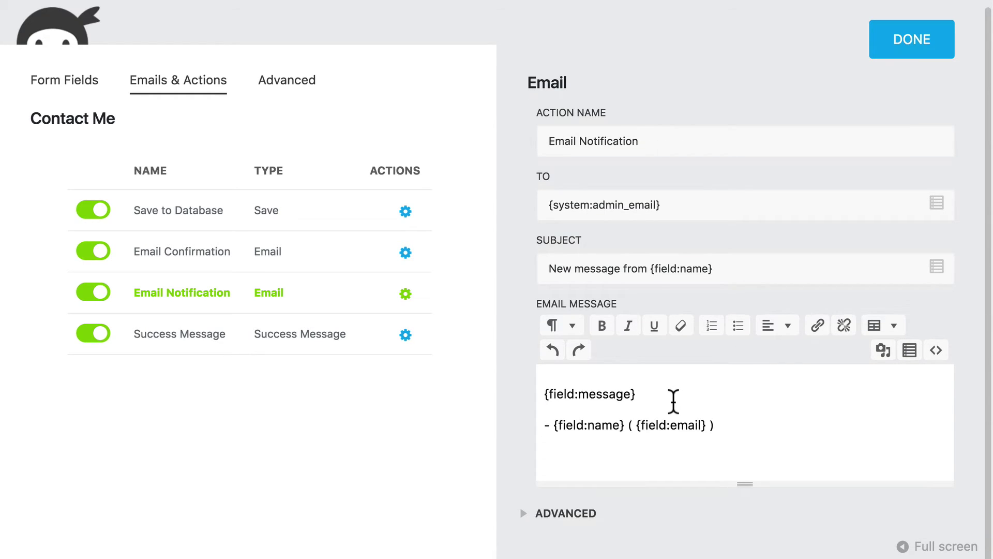
click(904, 51)
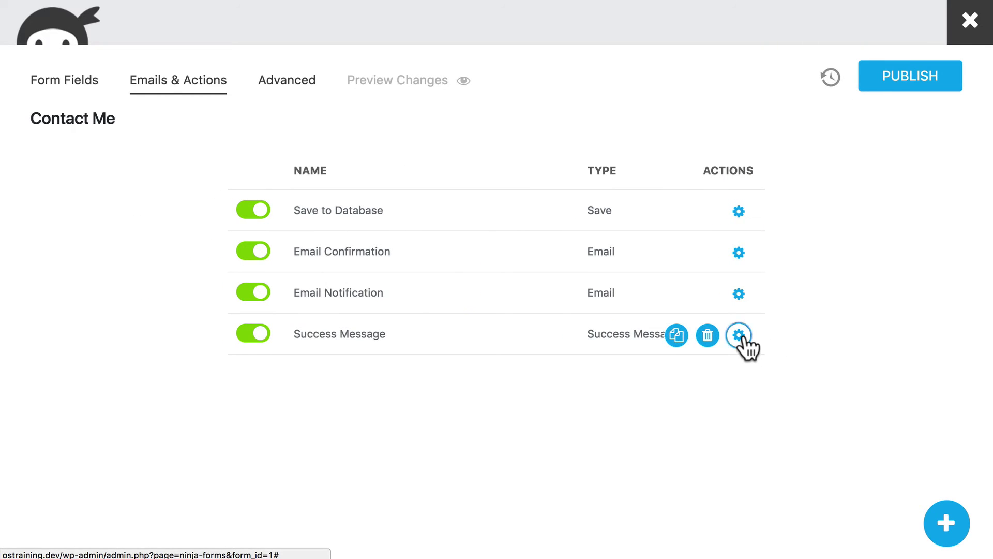
Replace 'Form submitted successfully.' with 'Thank you for contacting us! Your opinion matters.' on its own line.
click(739, 335)
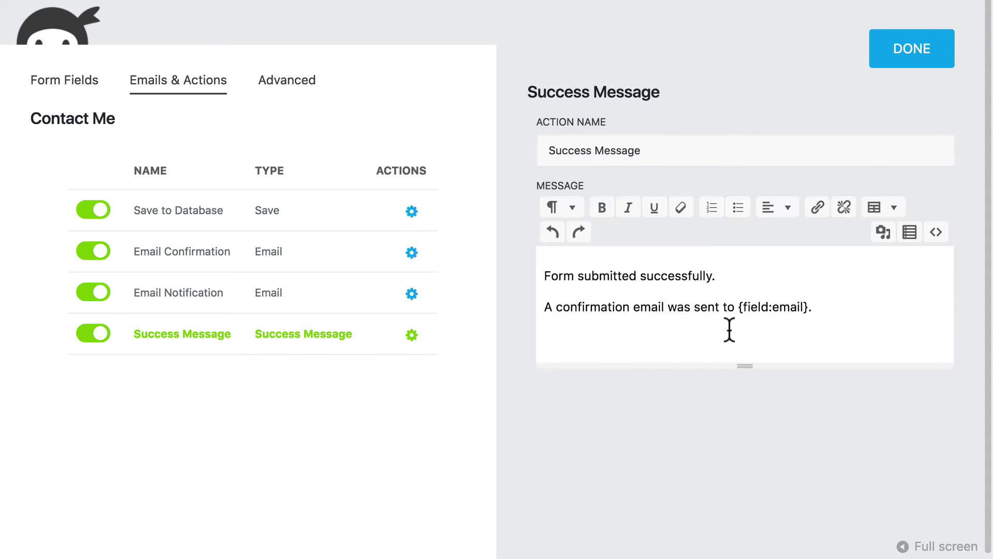
drag(556, 276, 720, 276)
key(BackSpace)
text(Thank)
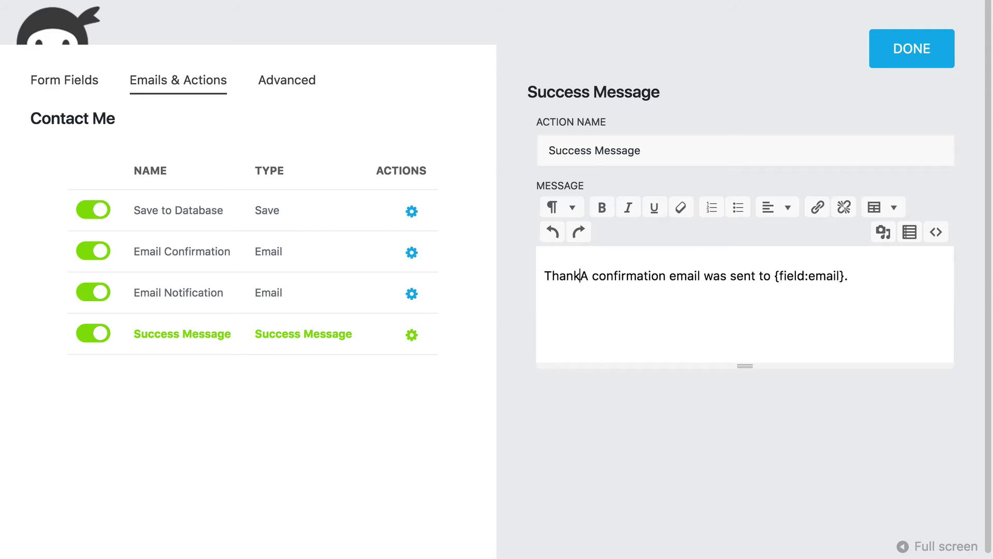
text( you for )
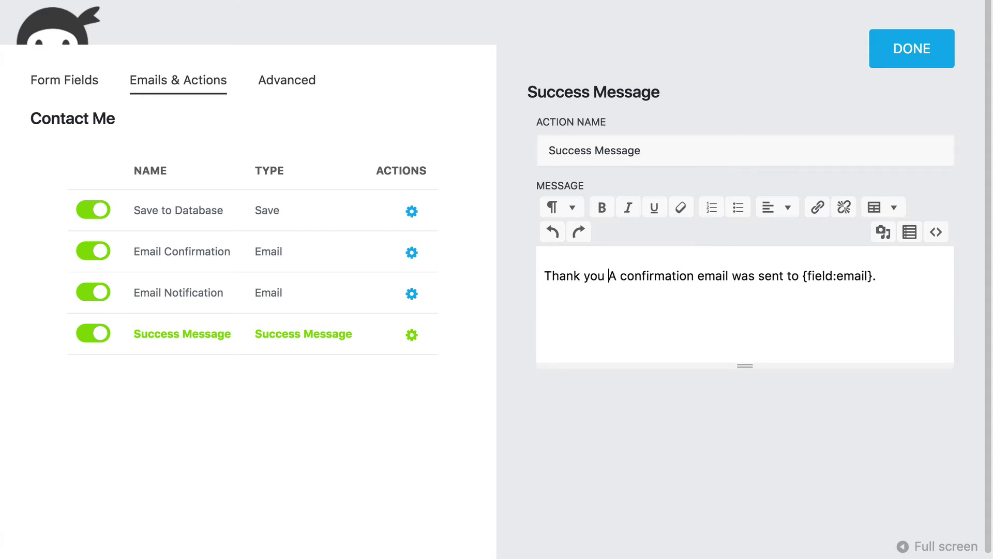
text(contacting us!)
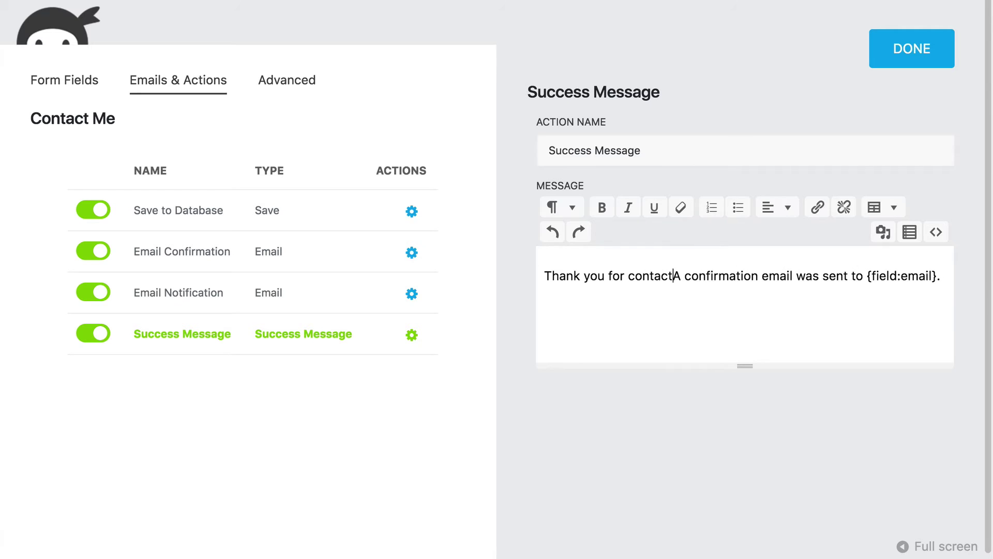
text( Your opini)
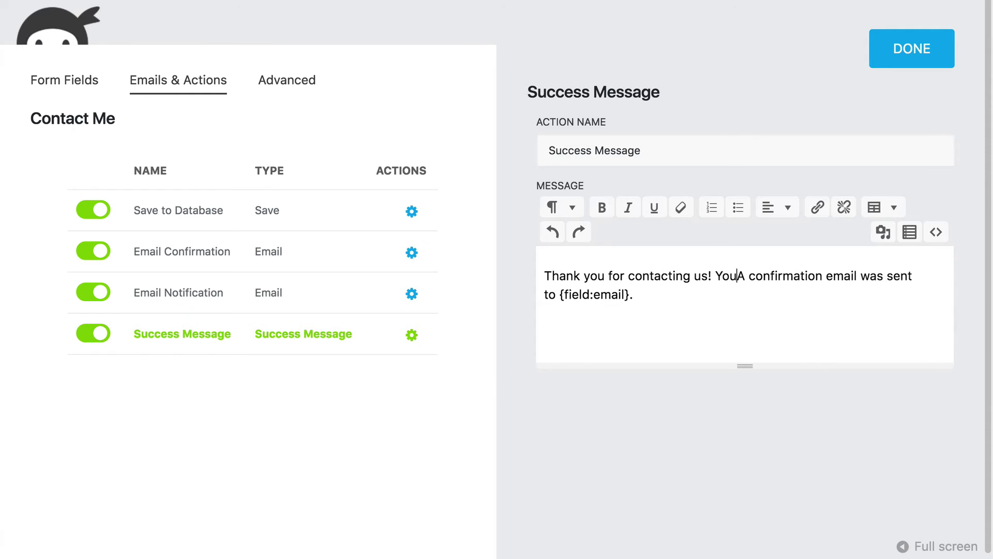
text(on matters.)
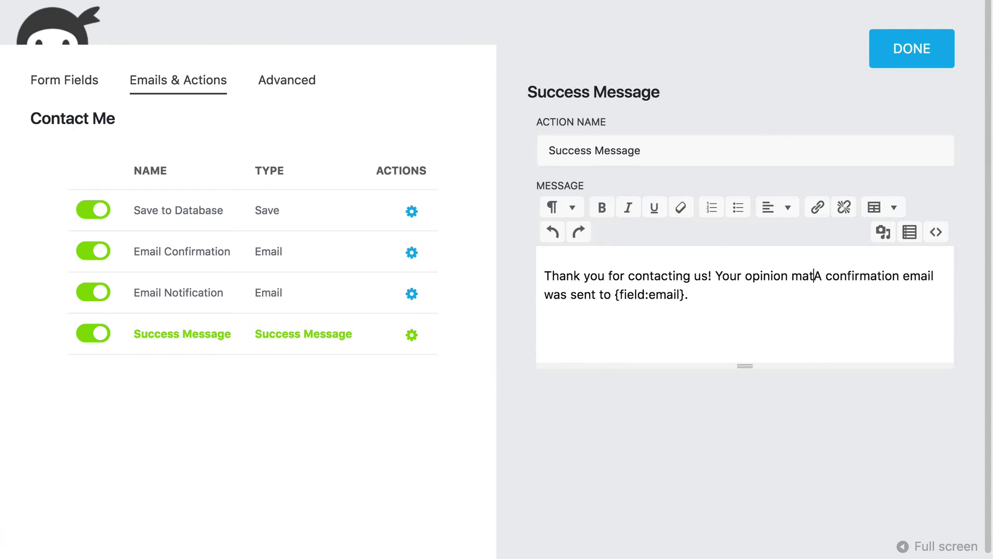
key(Return)
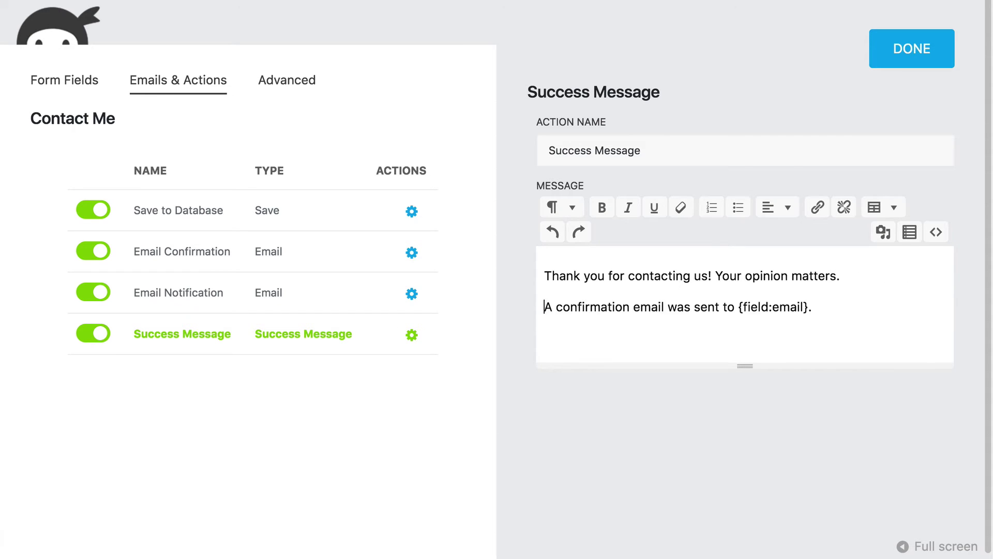
key(Return)
key(BackSpace)
click(911, 48)
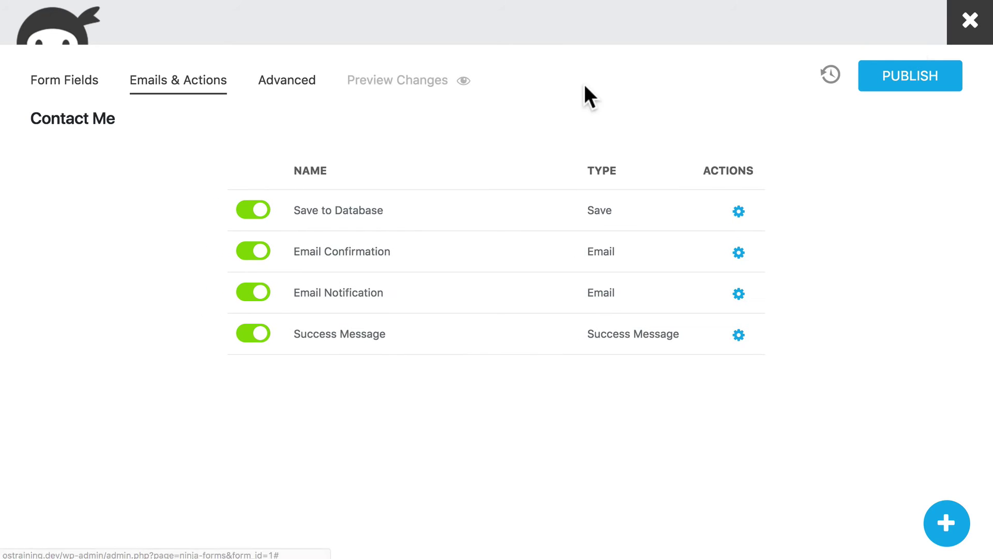
Switch off Display Form Title in the Advanced tab's Display Settings.
click(293, 82)
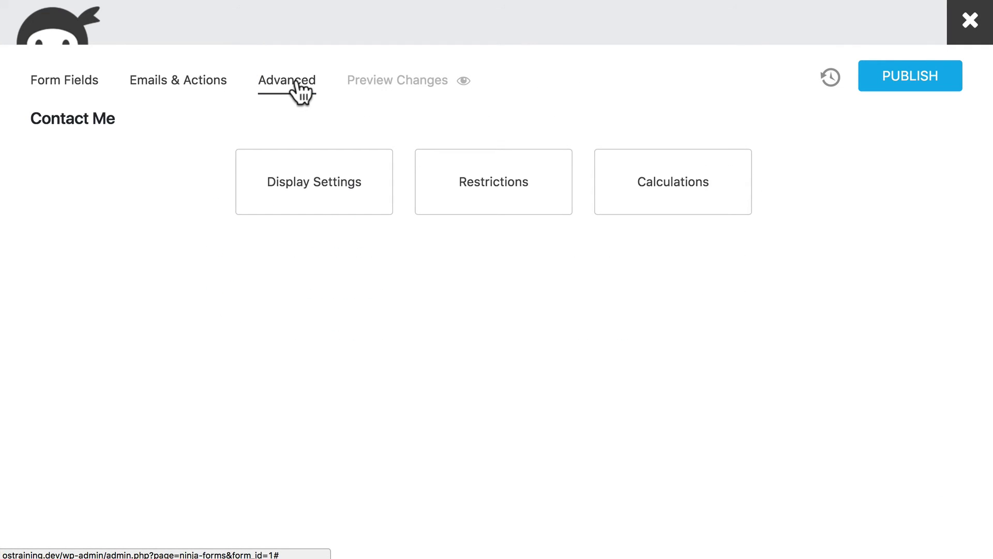
click(295, 199)
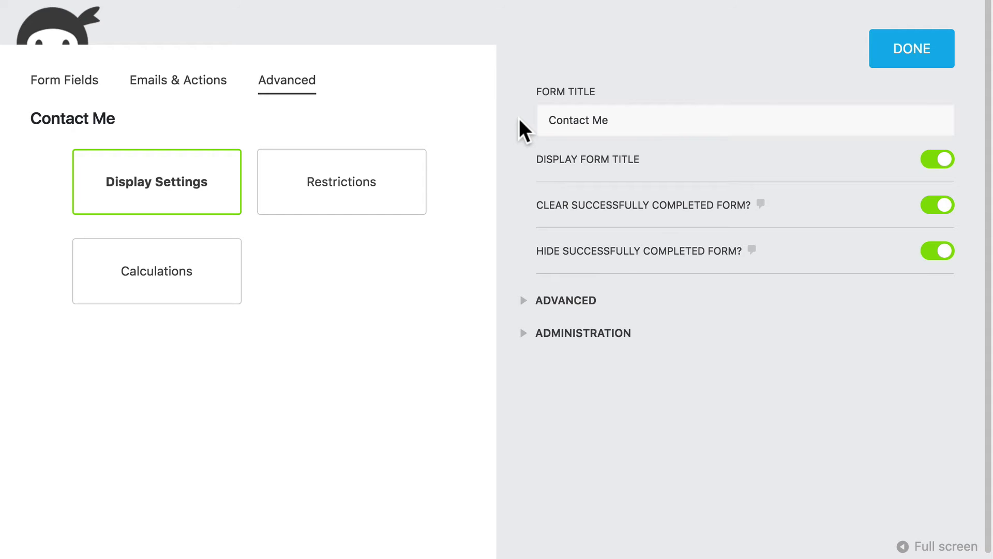
click(938, 167)
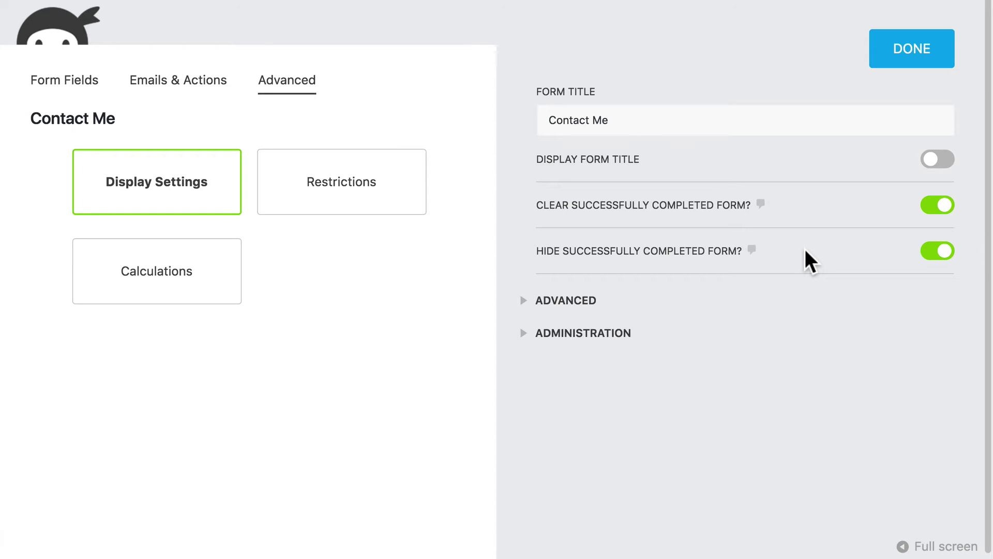
click(483, 191)
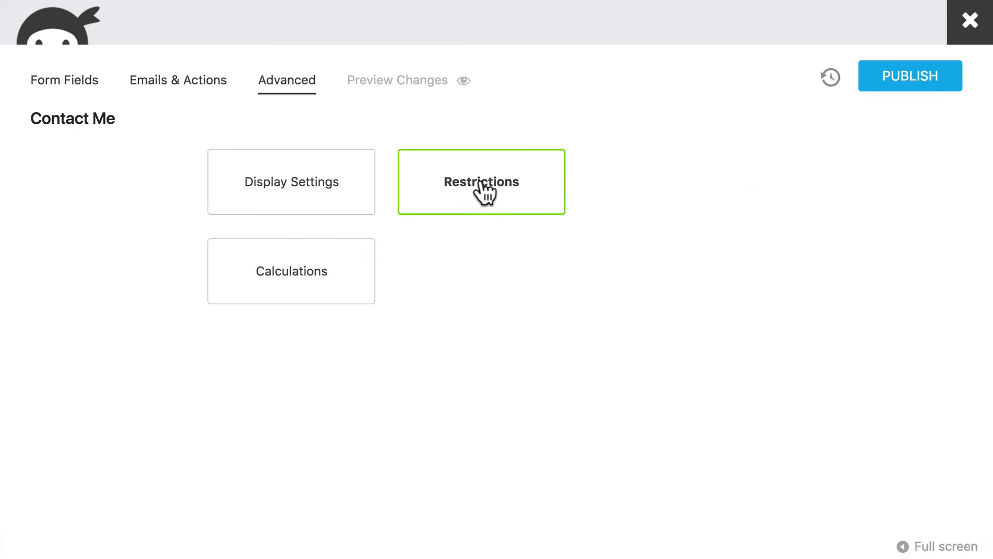
Review the Contact Me form's Restrictions and Calculations settings, then publish it and exit the builder.
click(482, 189)
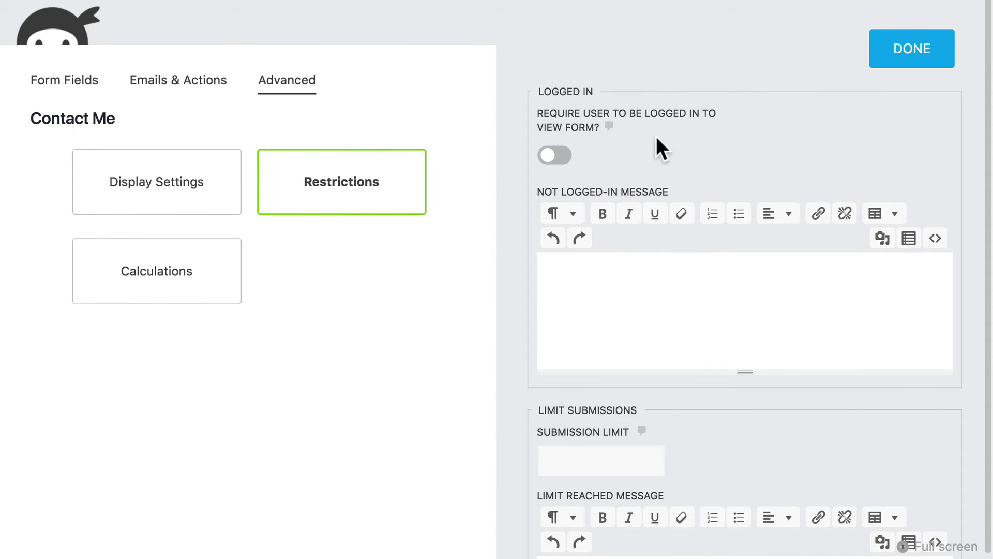
scroll(658, 139, down, 4)
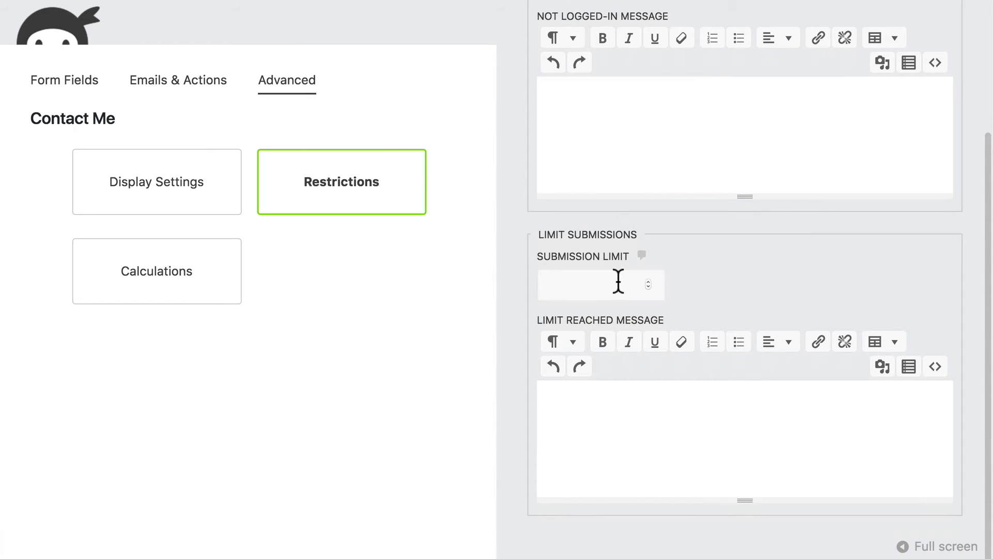
click(176, 281)
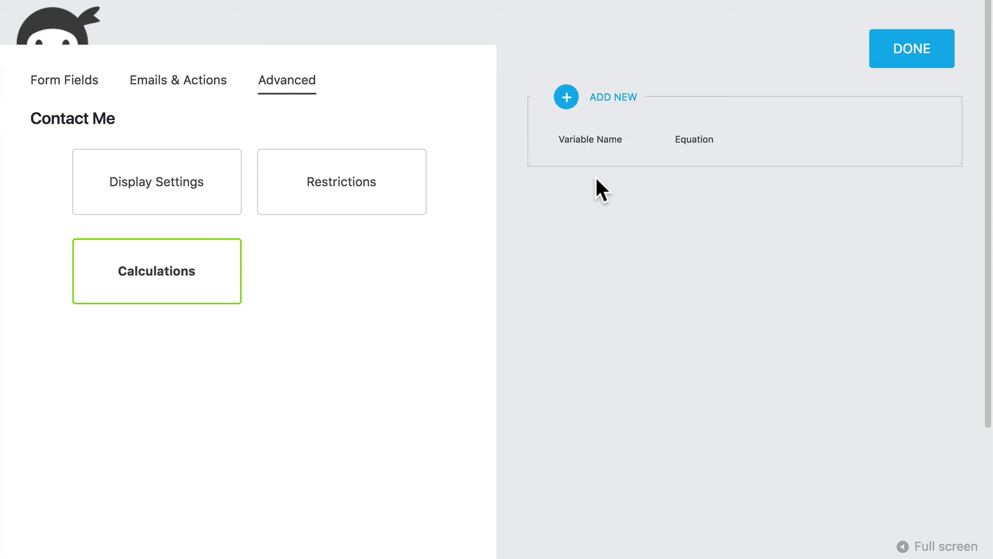
click(911, 47)
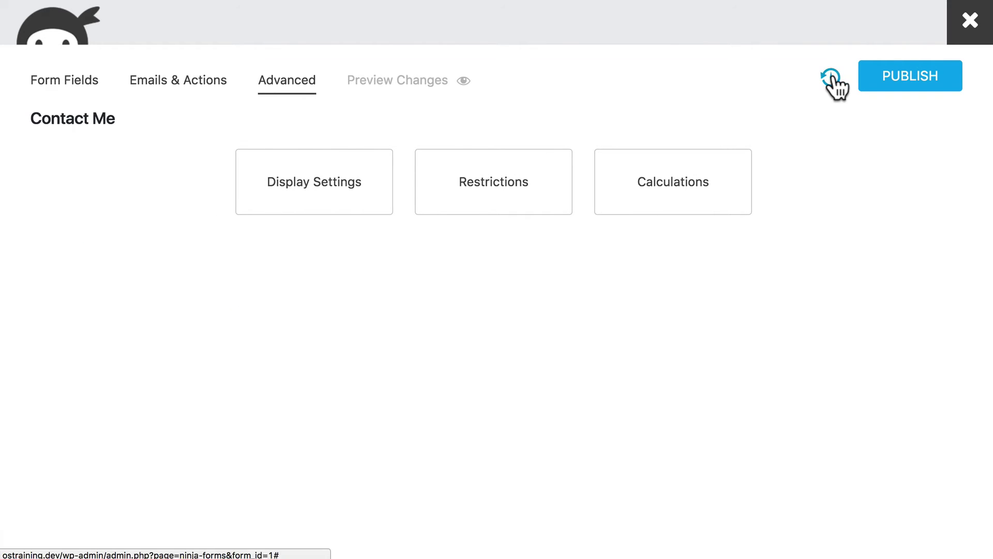
click(906, 82)
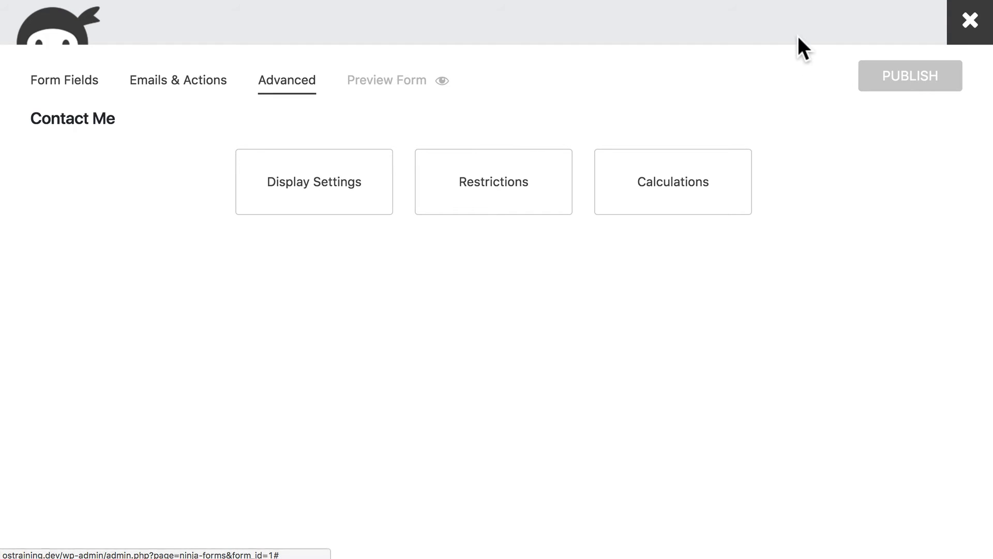
click(971, 23)
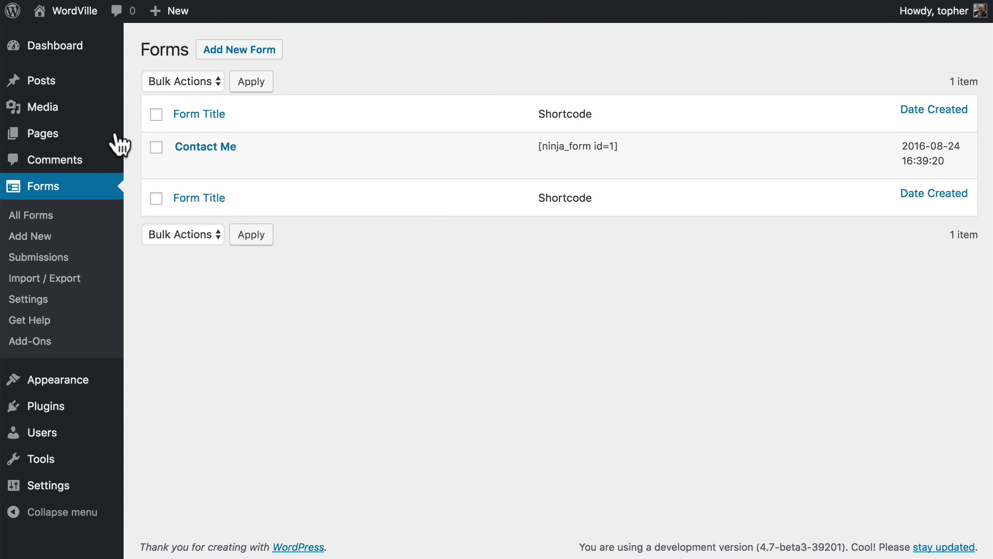
Create a new page titled 'Feedback' and paste the introductory paragraph into its body.
click(67, 139)
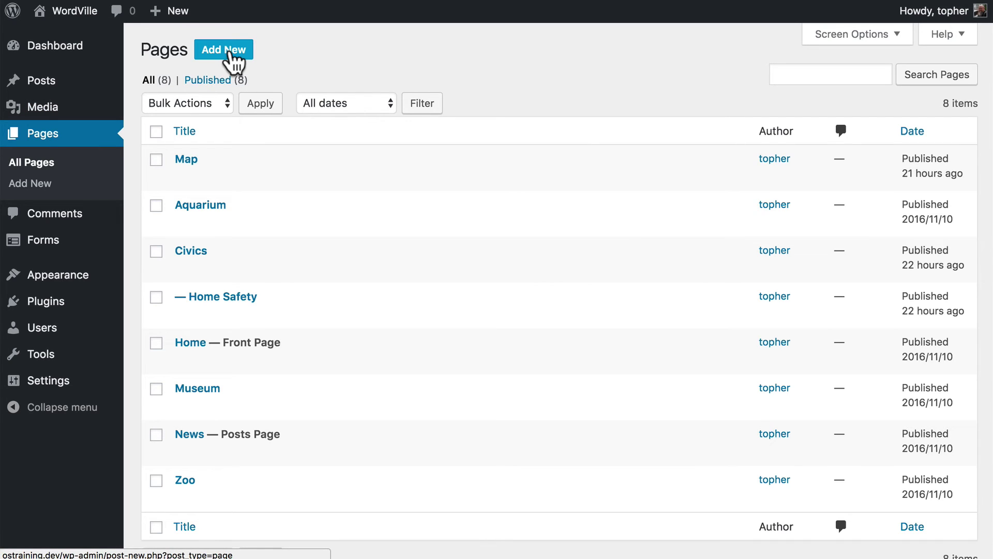
click(228, 51)
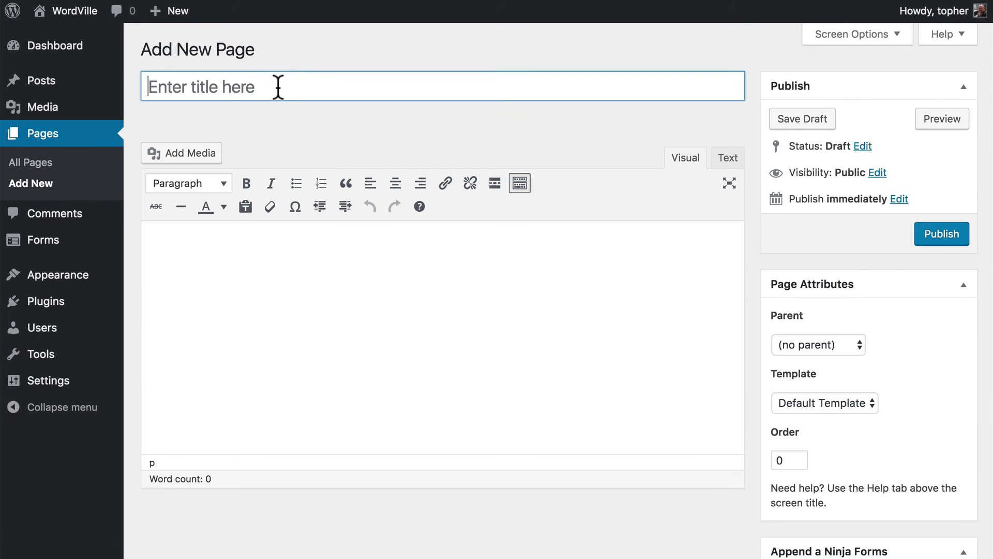
text(Feed)
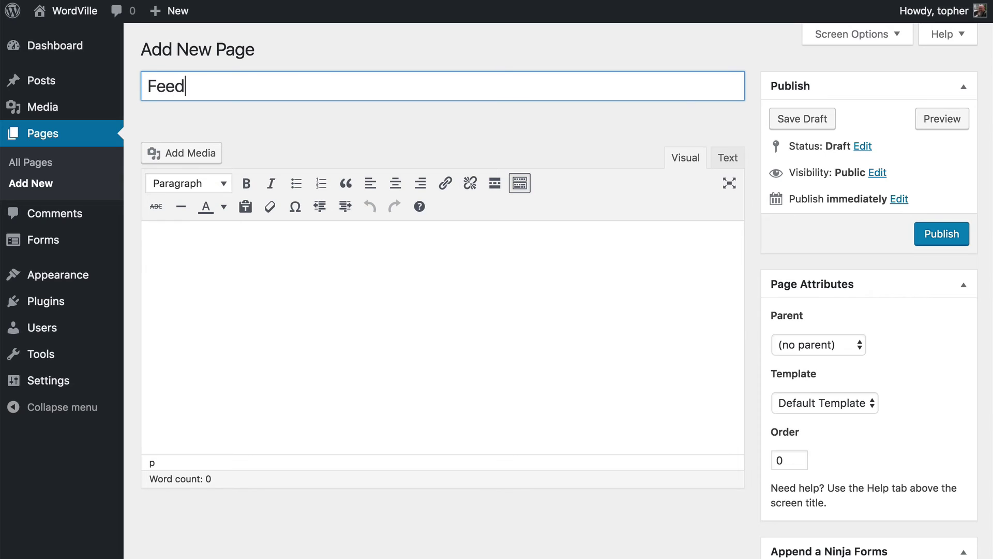
text(back)
click(416, 268)
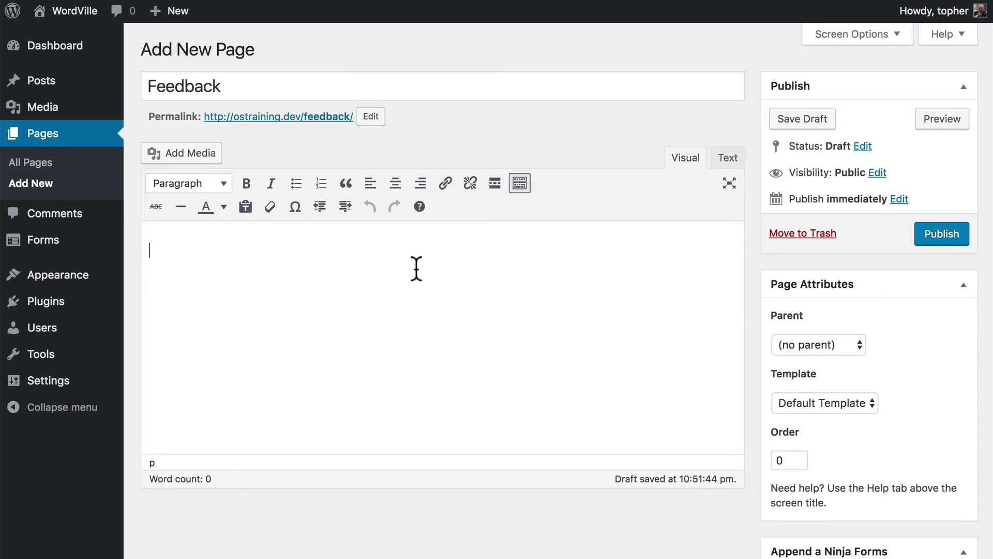
text(Your voice in important in building our community.  Please feel free to send us a message whenever you feel the need!)
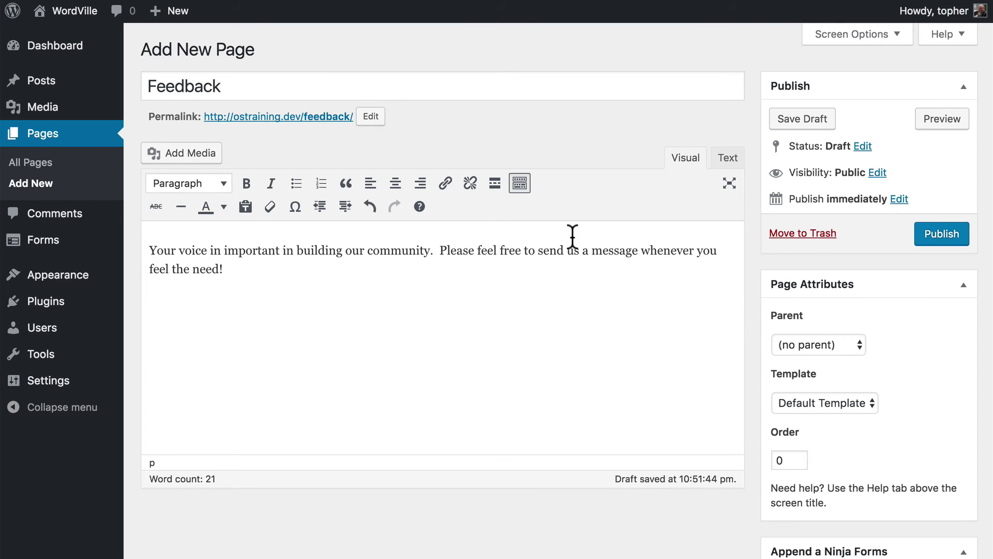
Browse the page's list of forms to append, then close it without choosing one.
scroll(579, 209, down, 1)
scroll(578, 205, down, 5)
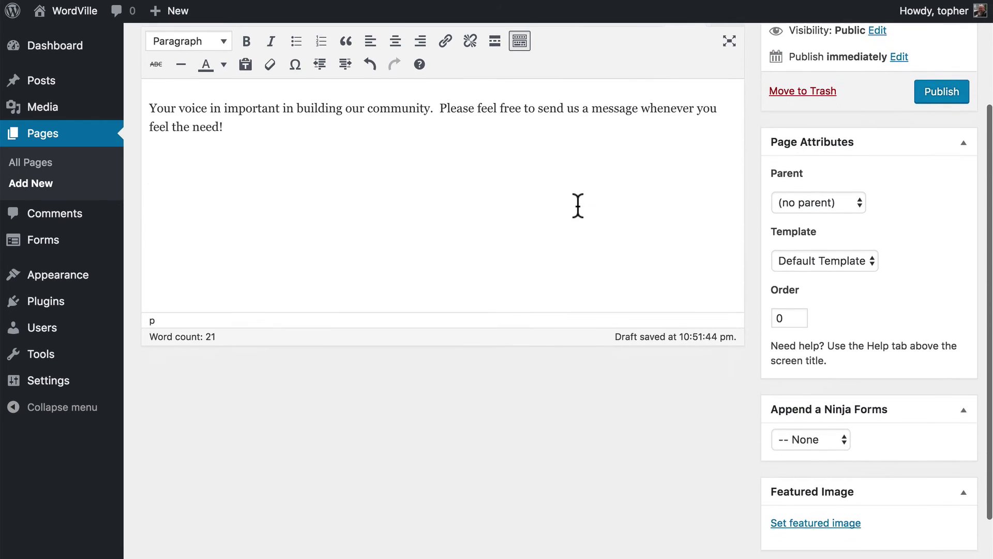
scroll(578, 206, down, 2)
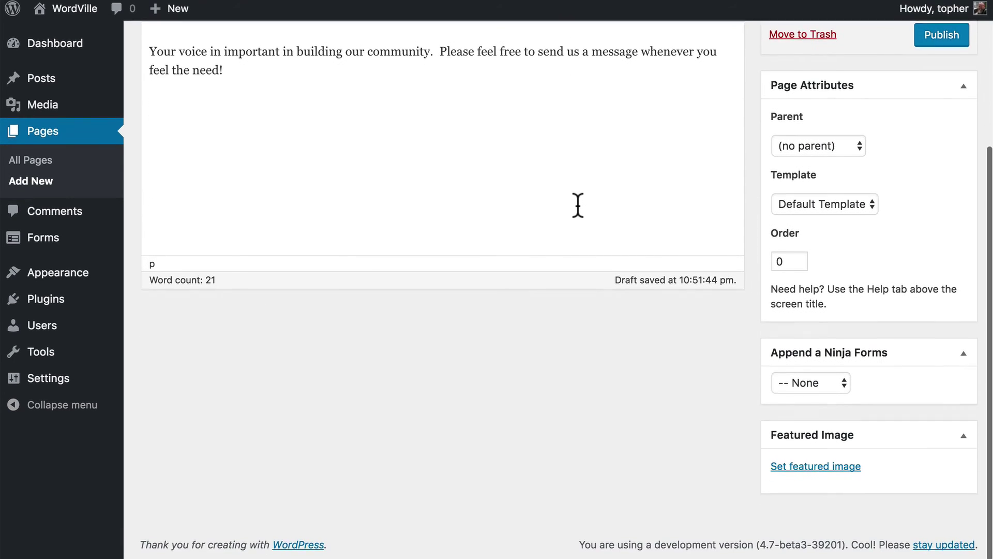
click(837, 382)
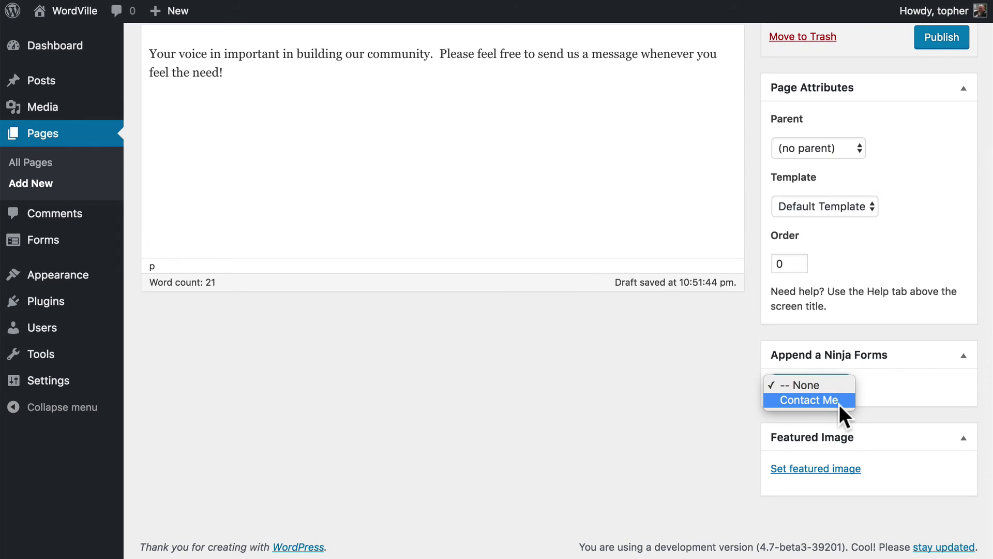
click(691, 394)
scroll(657, 357, up, 5)
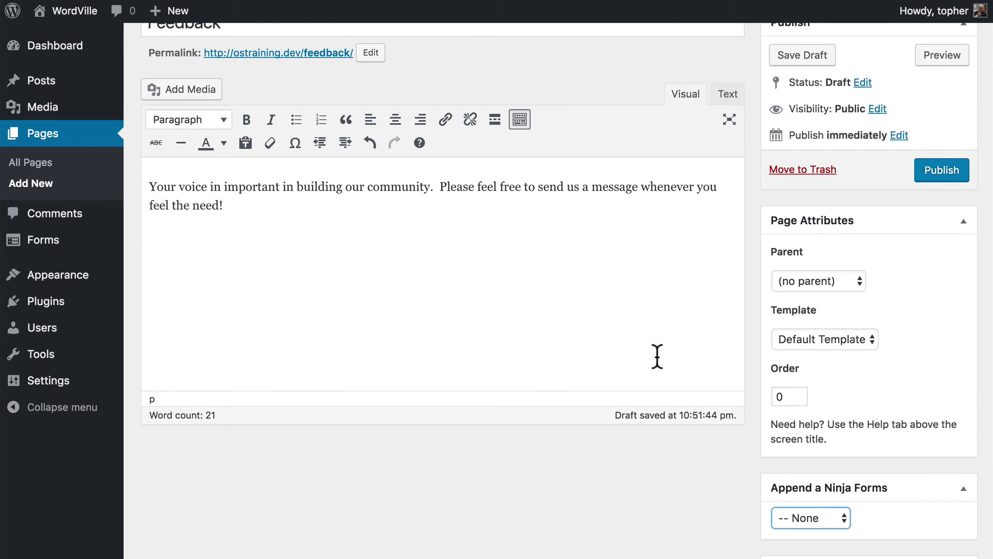
scroll(657, 357, up, 1)
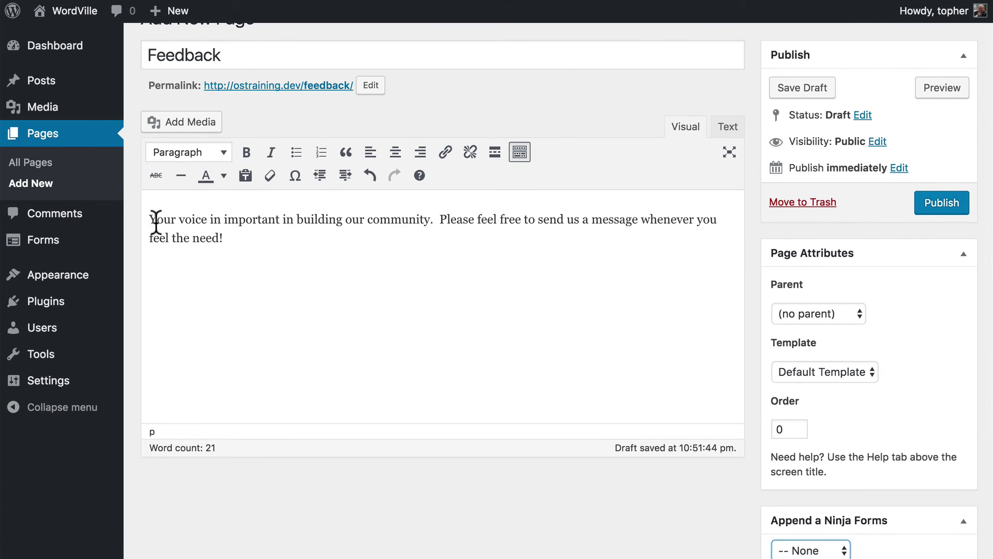
Copy the [ninja_form id=1] shortcode from the forms list, paste it below the paragraph, and publish the page.
click(58, 248)
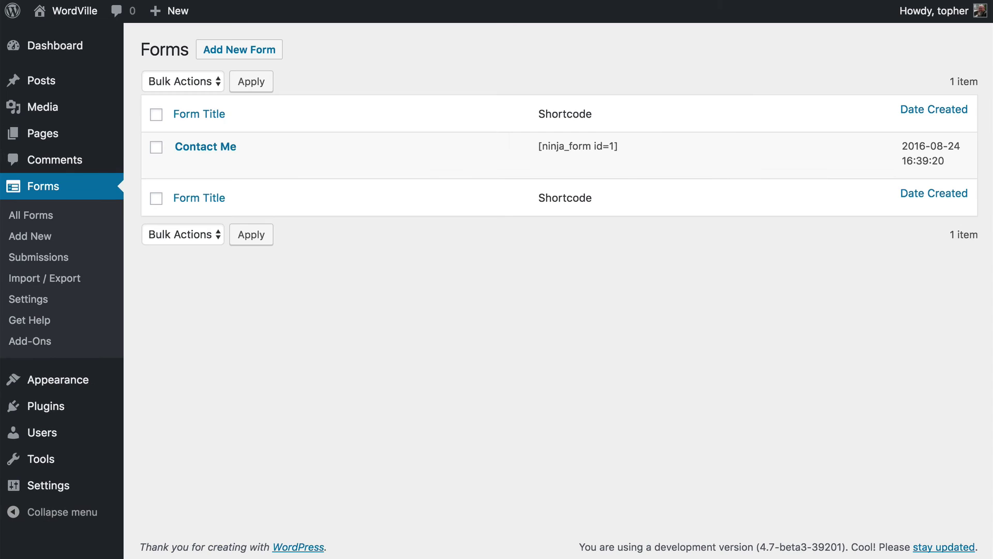
mouse_move(593, 166)
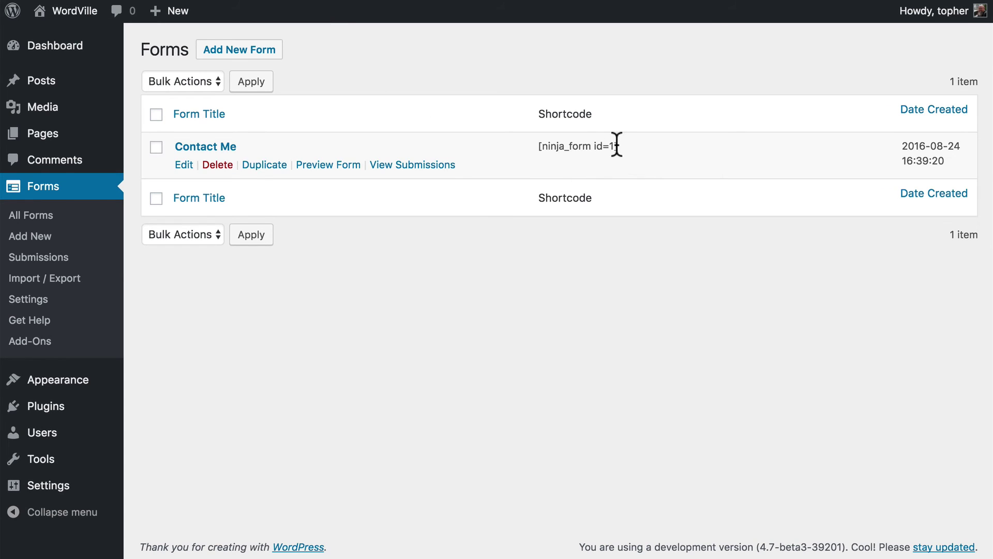
drag(616, 145, 538, 147)
key(ctrl+c)
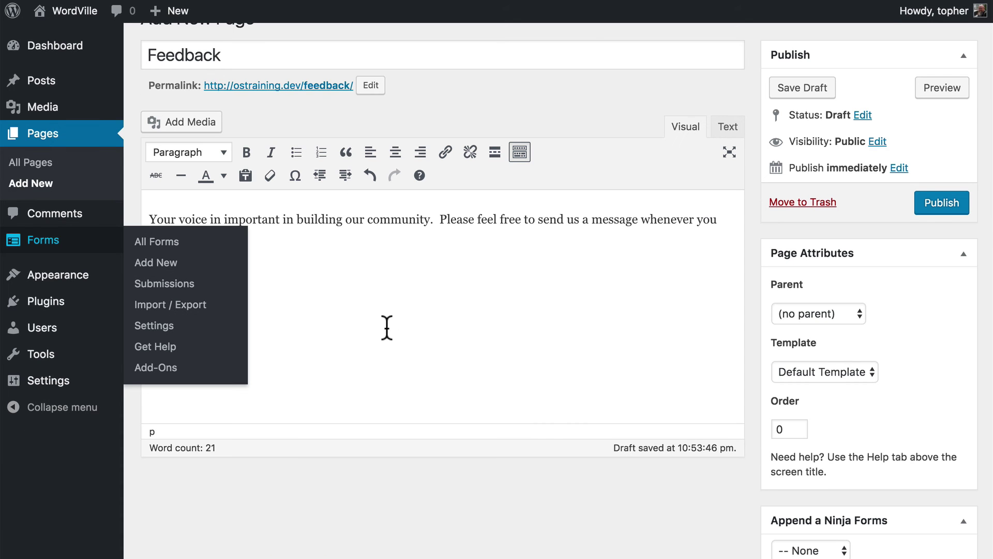
key(Return)
key(ctrl+v)
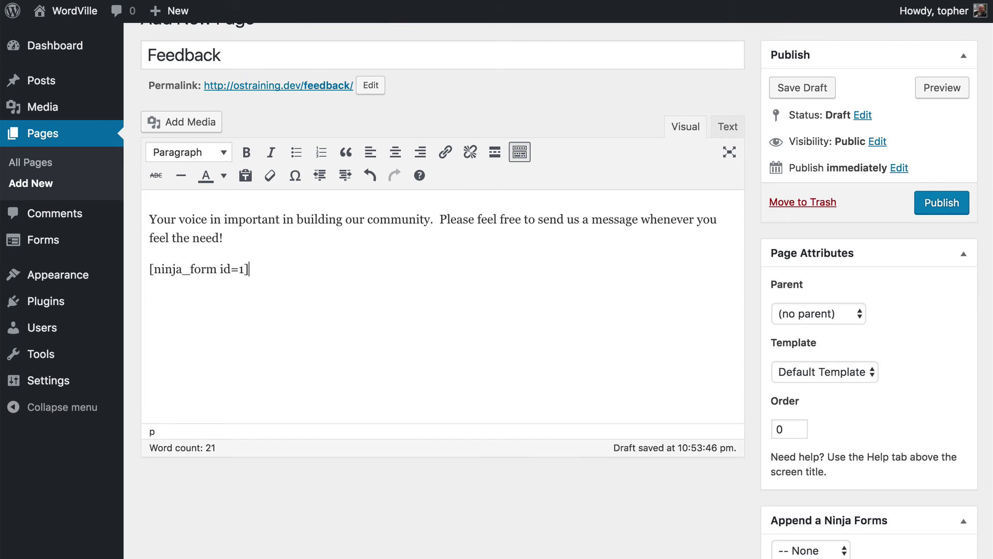
click(943, 203)
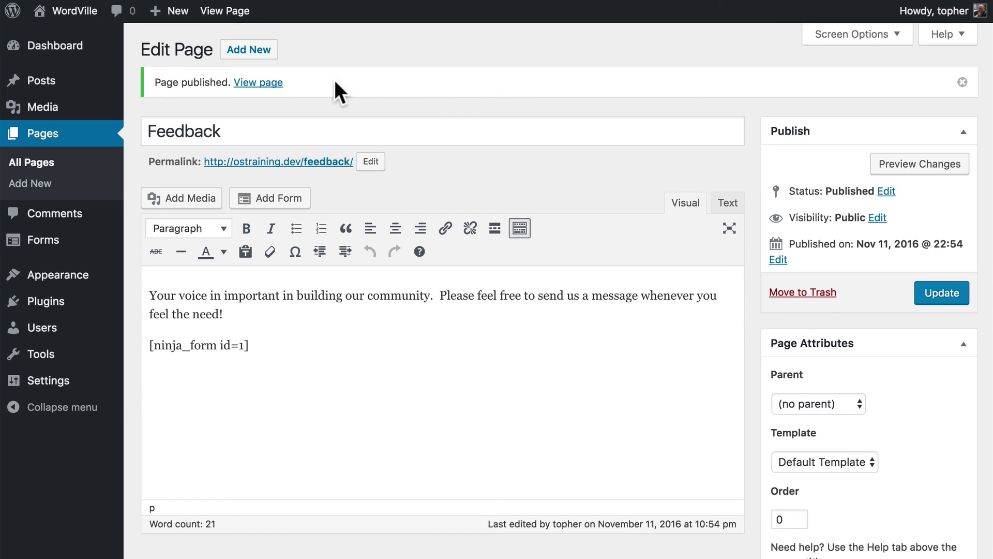
View the published Feedback page and submit the empty form to check validation.
click(256, 82)
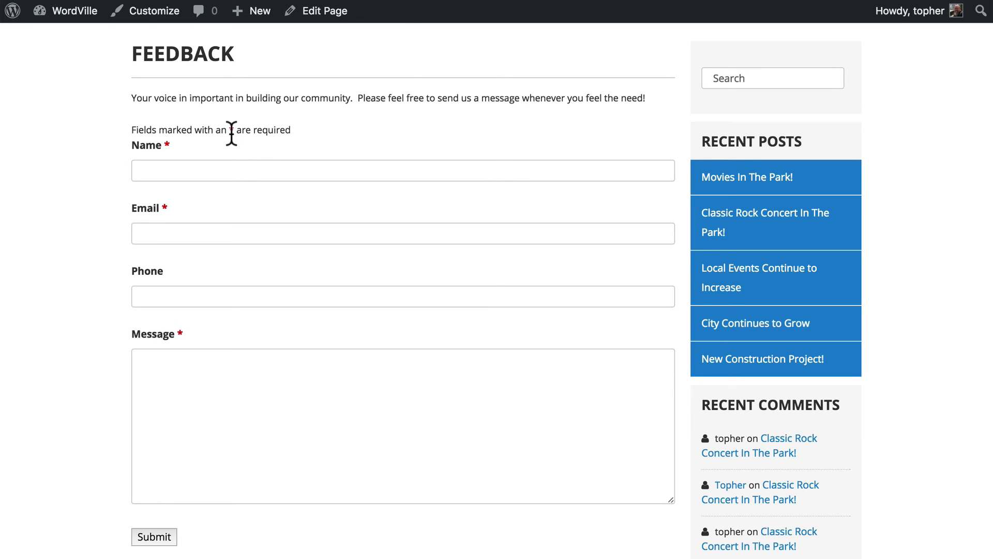
scroll(288, 132, down, 2)
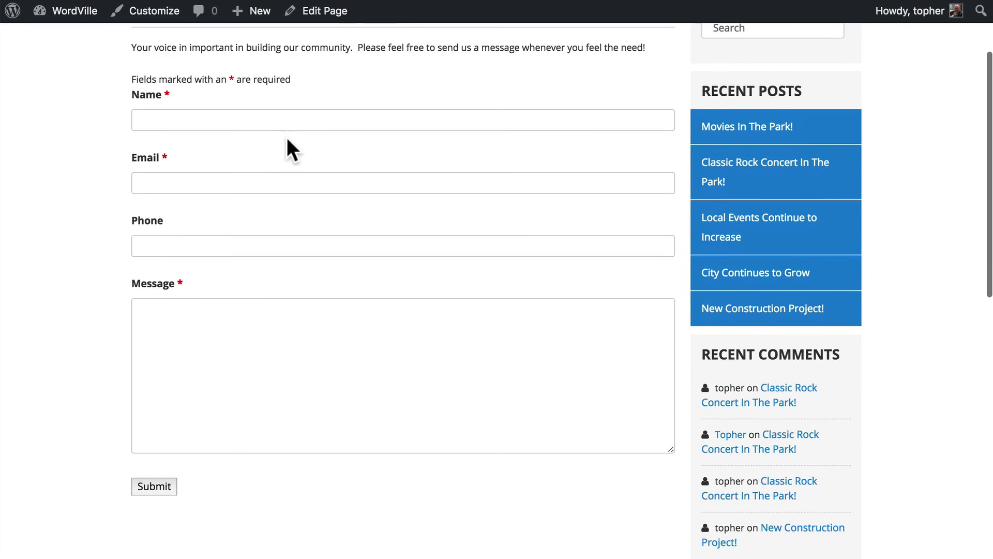
click(152, 487)
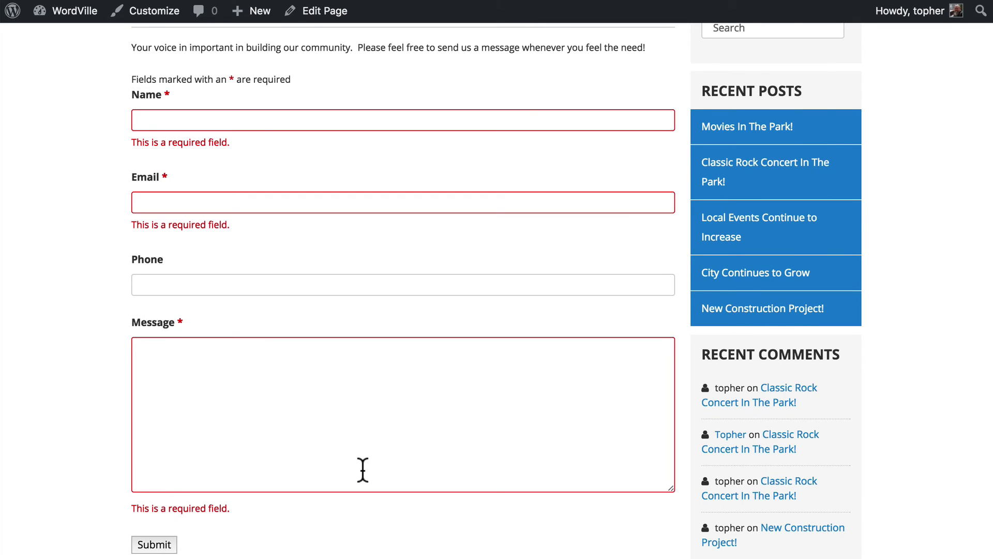
Fill in a test name, e-mail and phone number, with the message 'Isn't this cool?' / 'You bet!'.
click(218, 122)
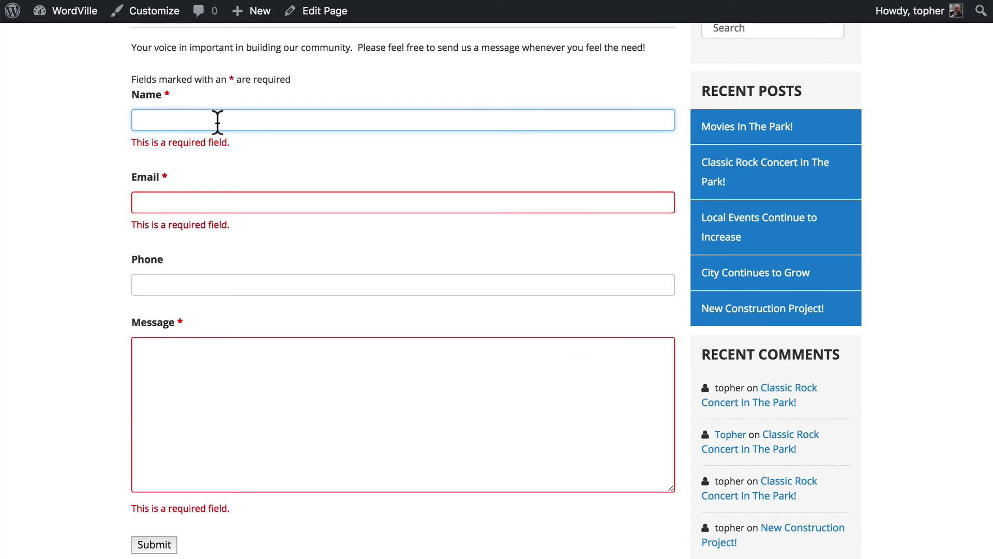
text(Topher)
key(Tab)
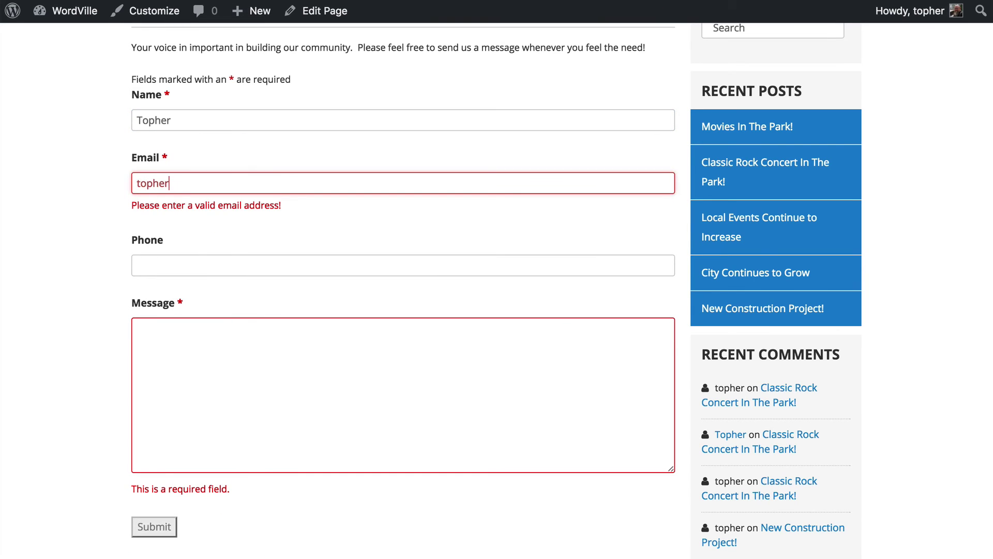
key(Tab)
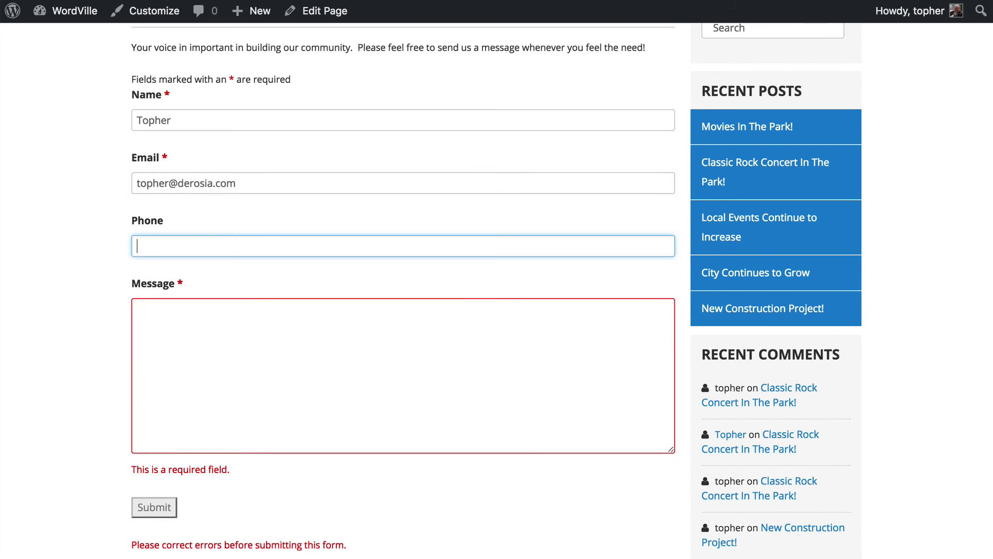
text(123-456-7890)
key(Tab)
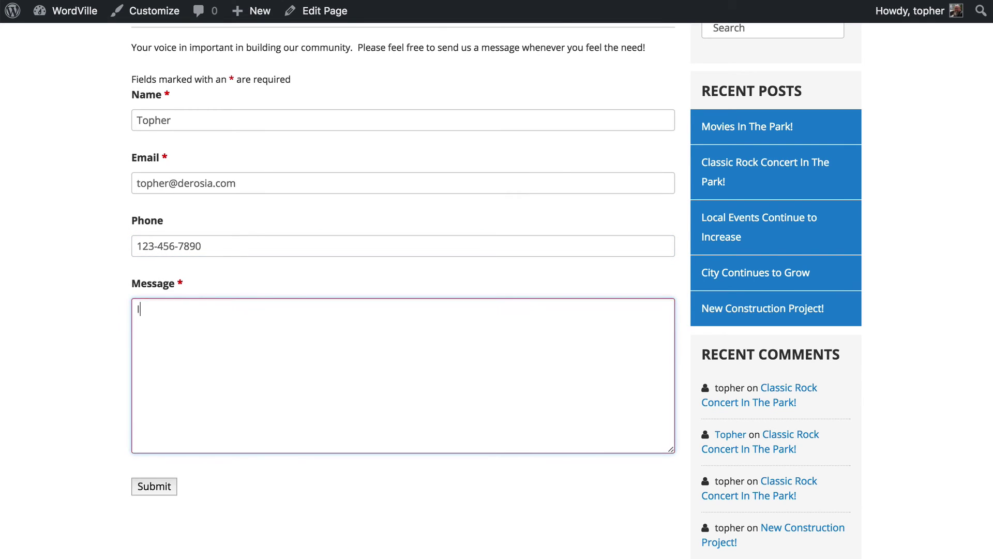
text(Isn't this cool?)
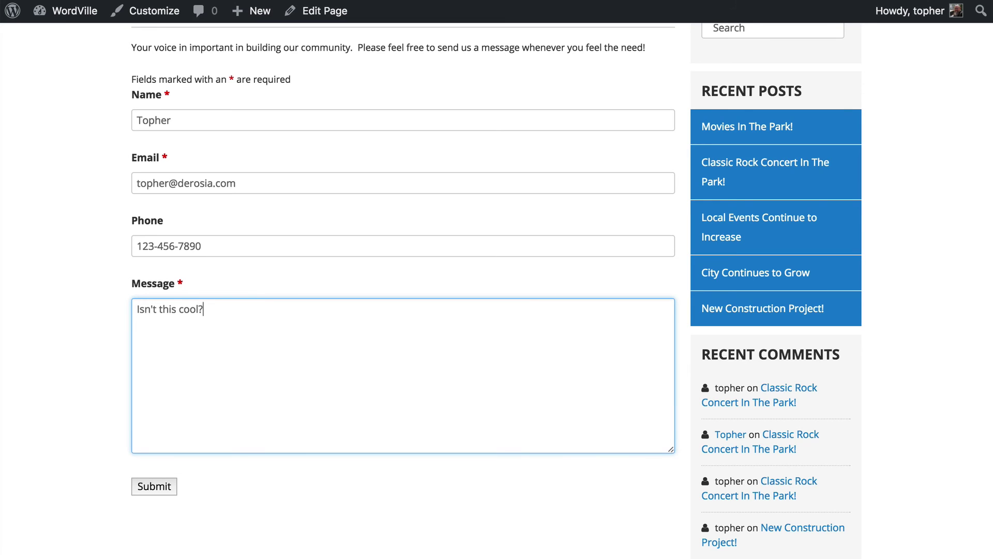
key(Return)
key(Return)
text(You bet!)
Submit the completed form, check the success message, and go back to the admin forms list.
click(161, 487)
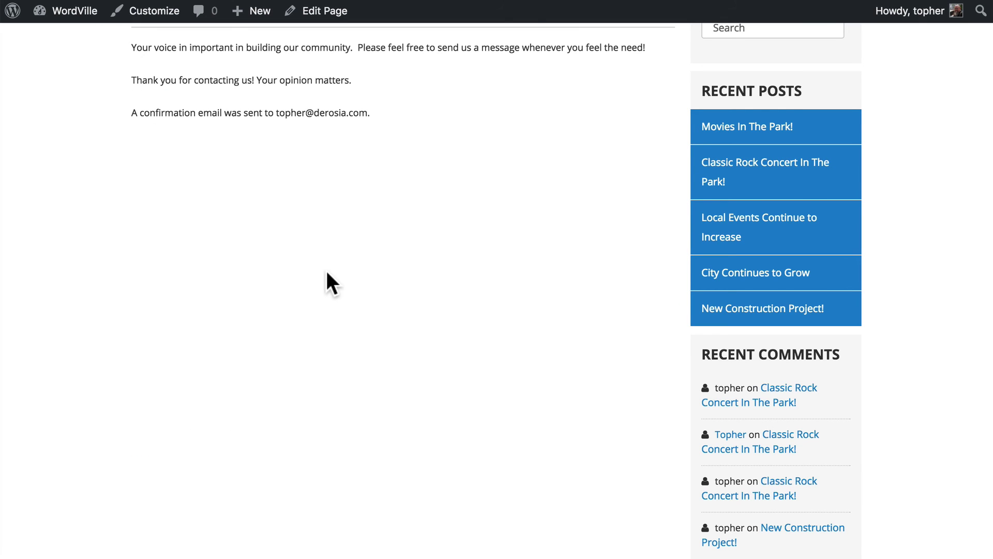
scroll(327, 272, up, 2)
scroll(327, 282, up, 1)
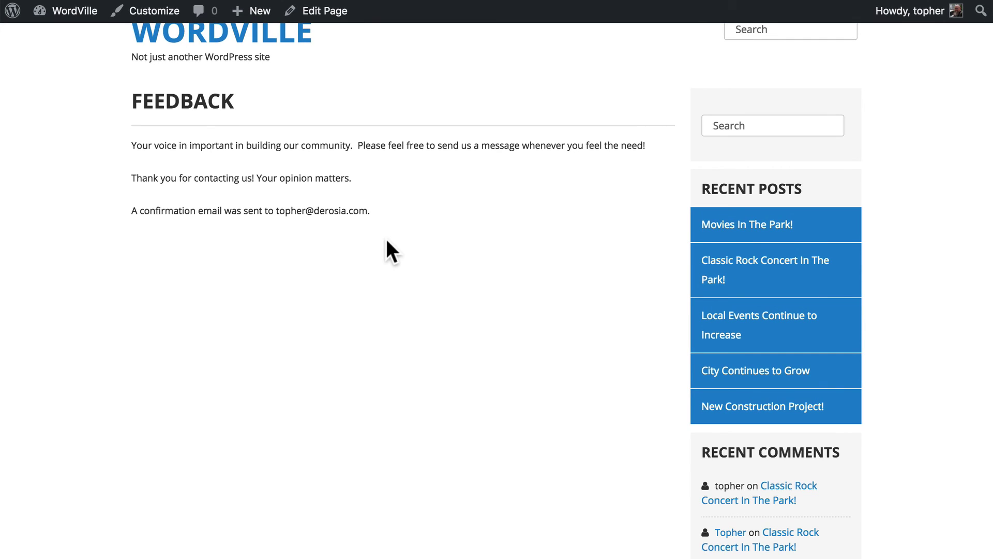
scroll(387, 241, up, 1)
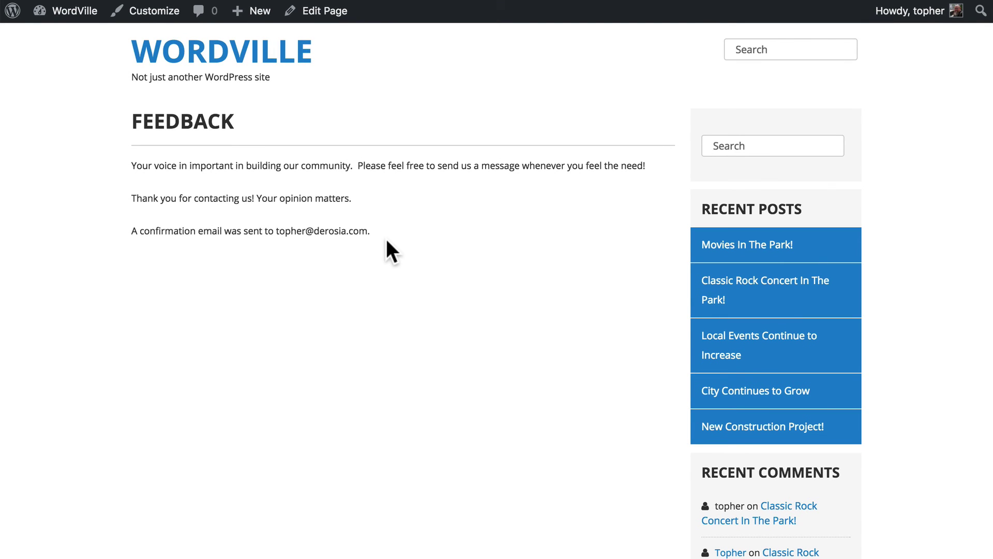
click(339, 14)
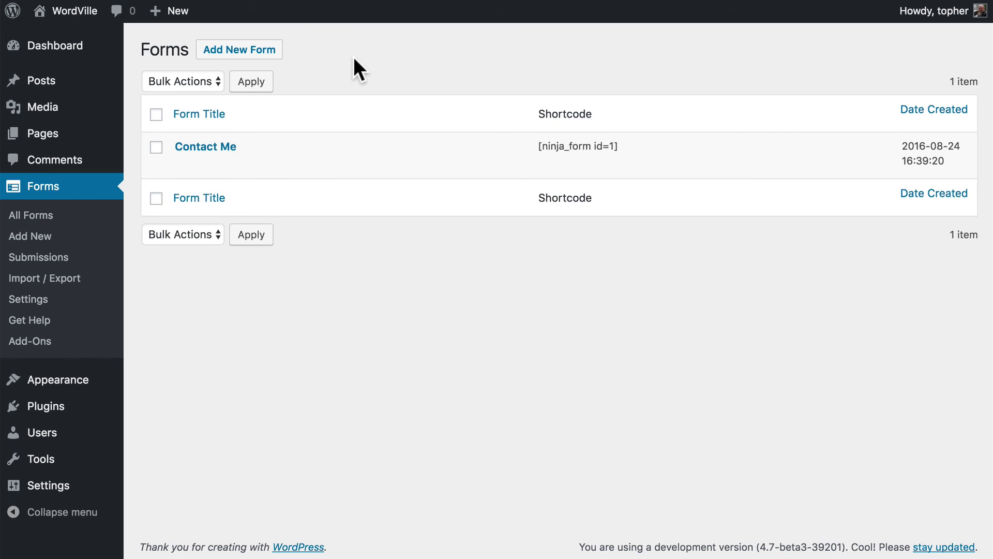
Start a new form from the forms list.
click(257, 62)
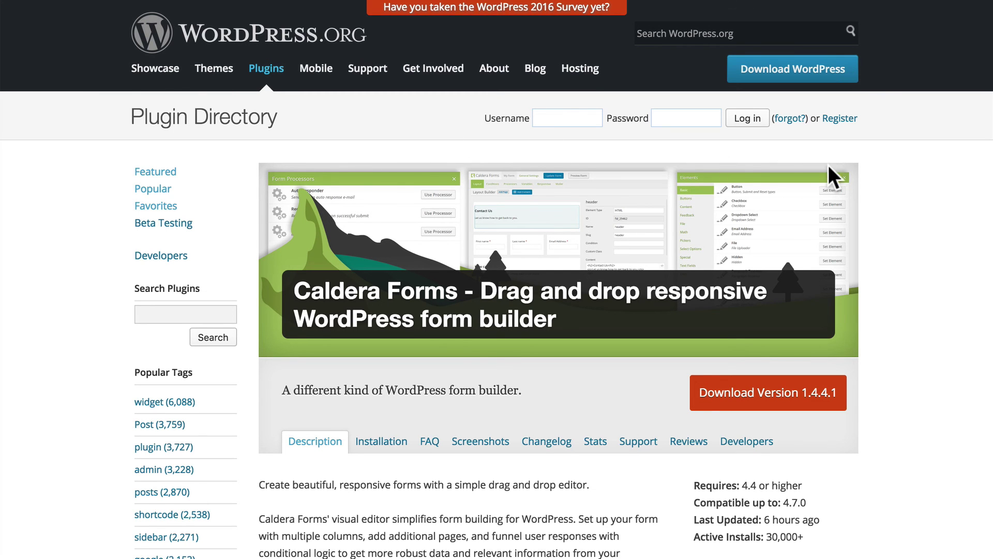
Search the plugin directory for 'contact form 7' and open the Contact Form 7 plugin page.
scroll(889, 205, down, 4)
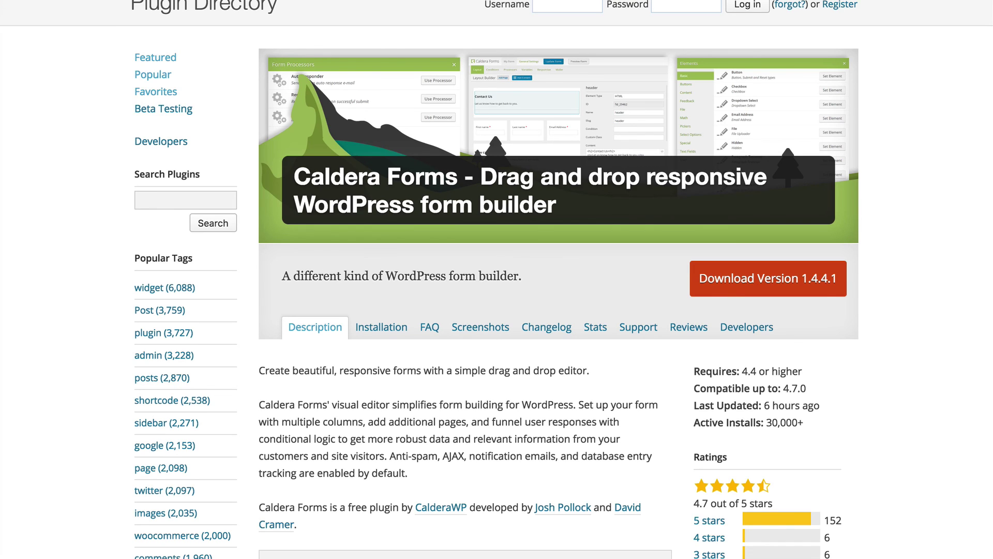
click(170, 203)
text(conta)
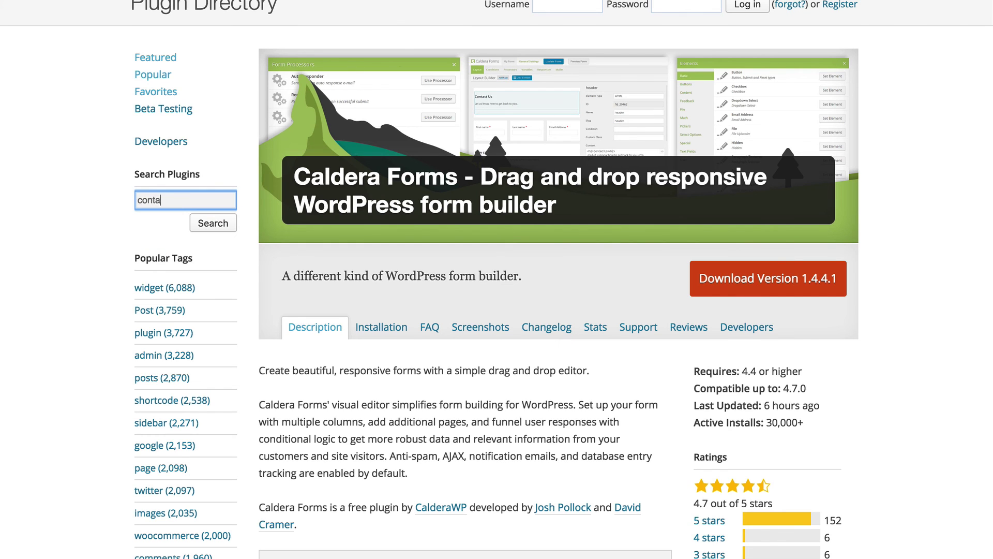
text(ct form 7)
key(Return)
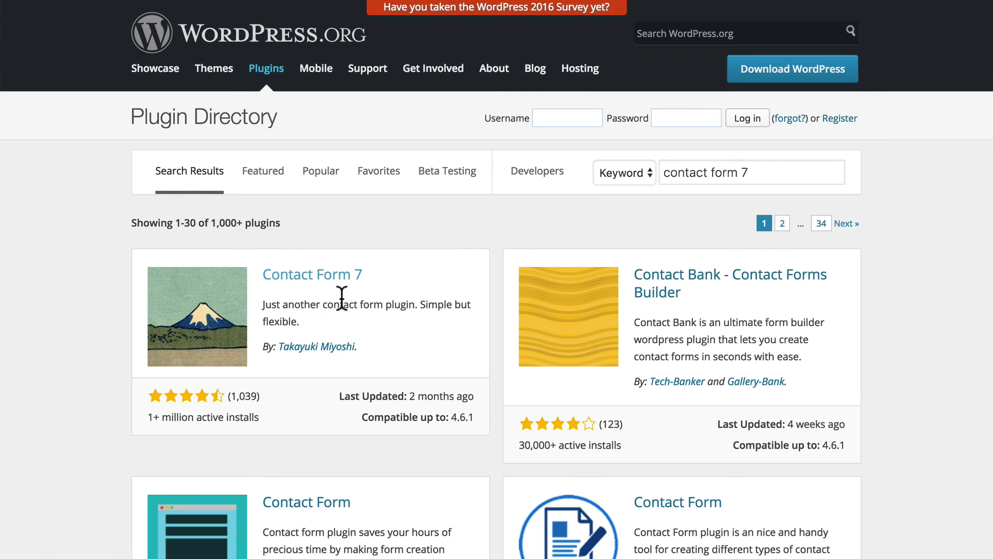
click(312, 279)
scroll(902, 256, down, 5)
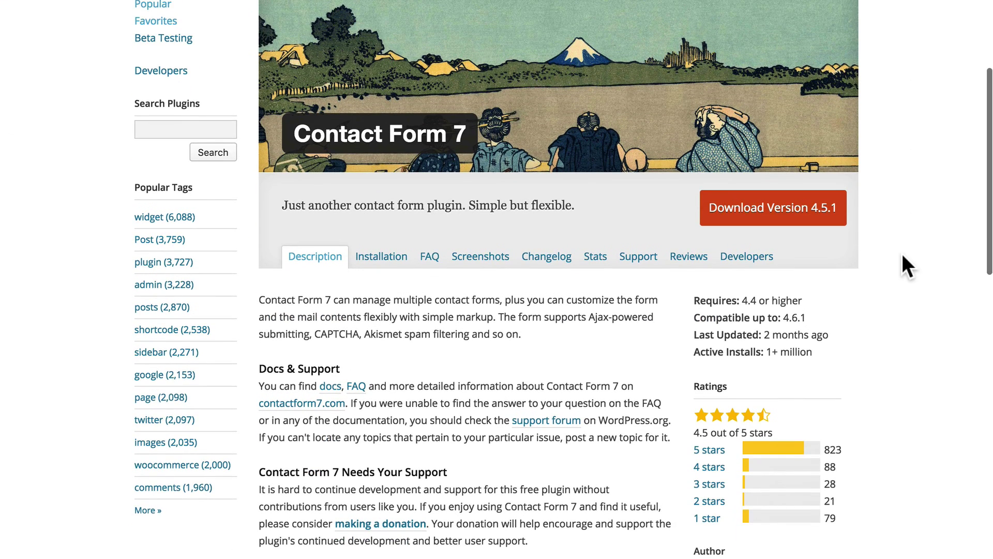
scroll(906, 266, up, 1)
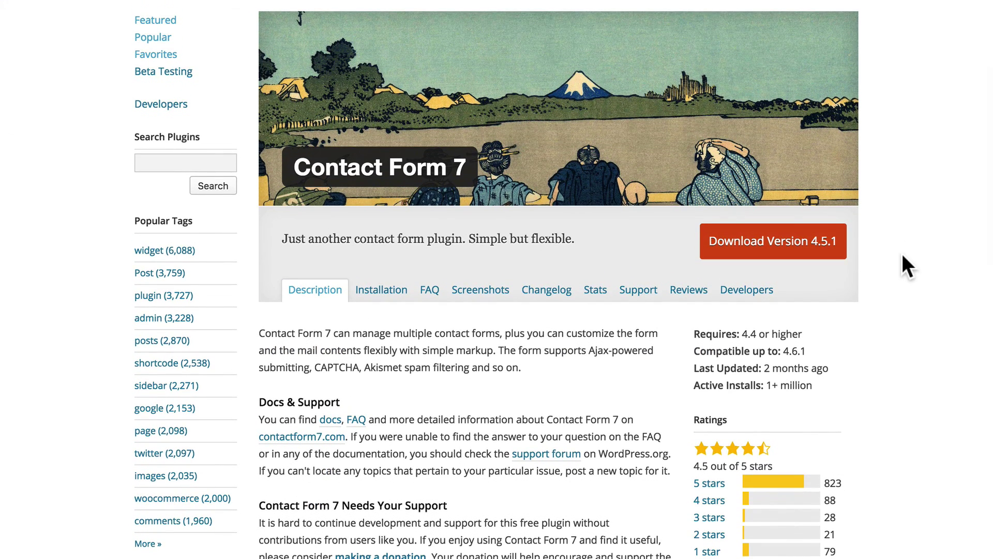